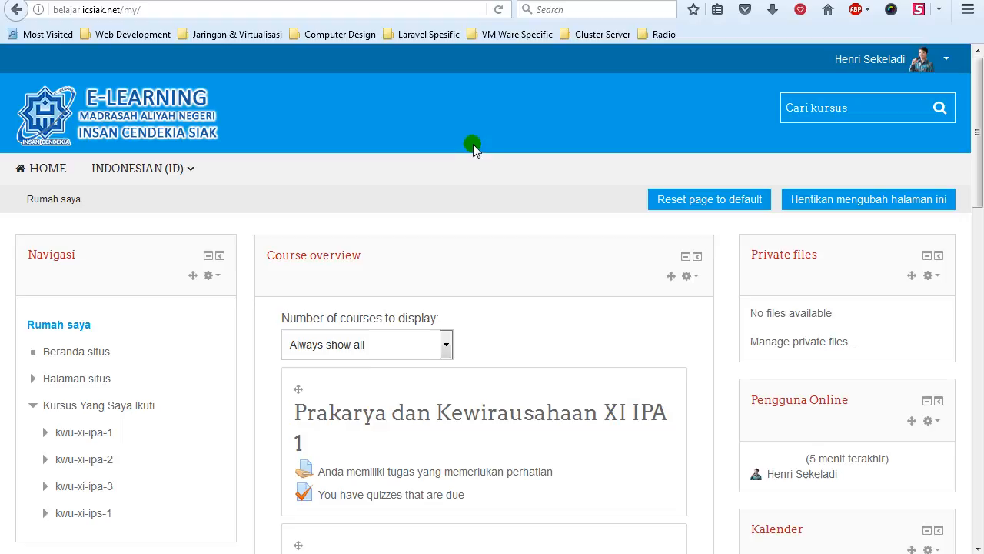
# Turn off page editing on the dashboard and open the course Prakarya dan Kewirausahaan XI IPA 1.
pyautogui.scroll(-3, 473, 147)
pyautogui.scroll(3, 723, 189)
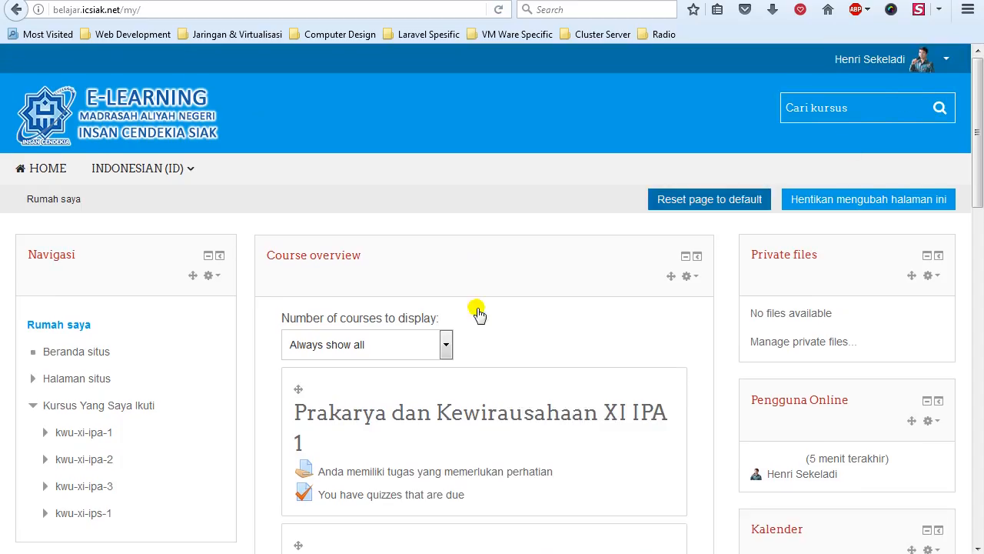
pyautogui.scroll(-5, 248, 281)
pyautogui.scroll(5, 206, 358)
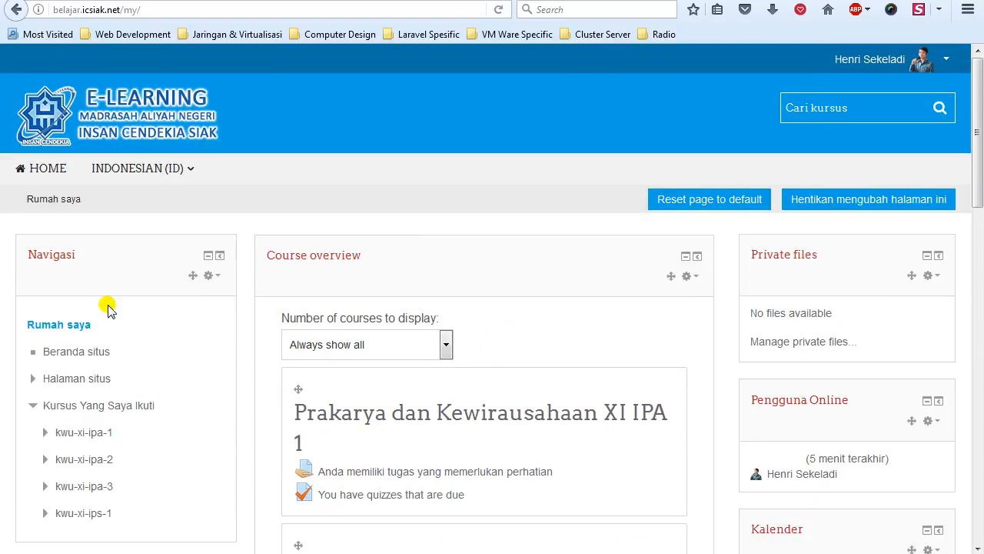
pyautogui.click(866, 202)
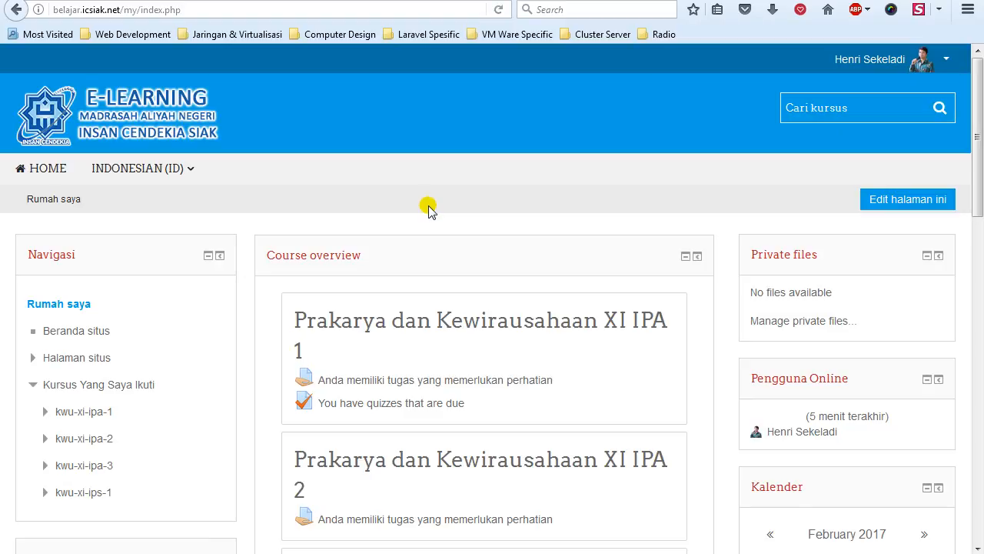
pyautogui.click(461, 327)
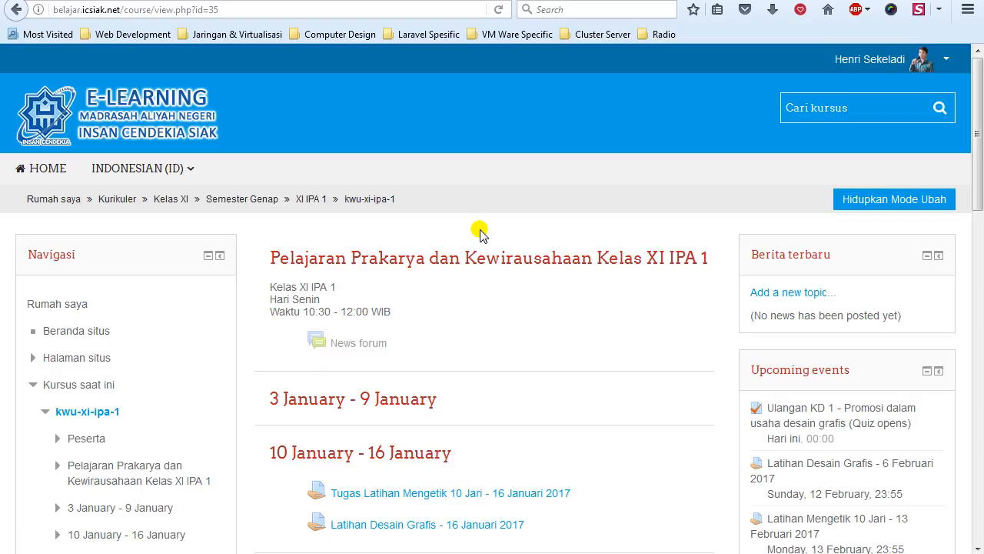
# Collapse the Navigasi block and open the course's question bank (Bank soal).
pyautogui.click(209, 257)
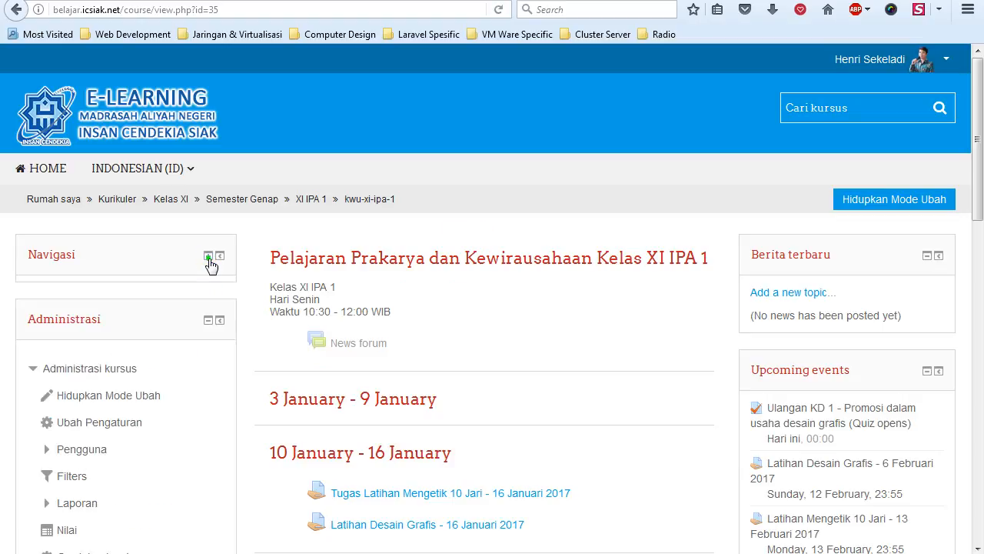
pyautogui.scroll(-2, 260, 292)
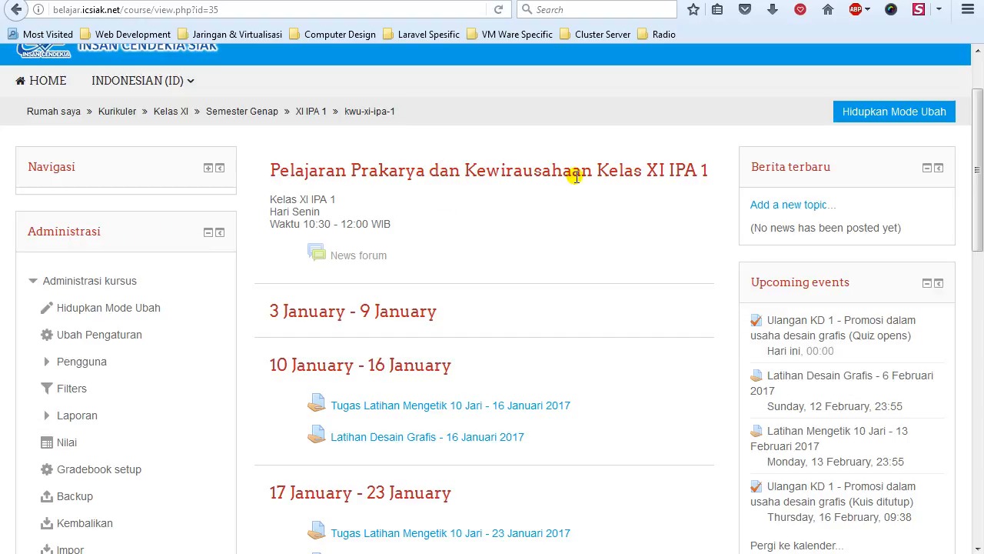
pyautogui.scroll(-4, 294, 232)
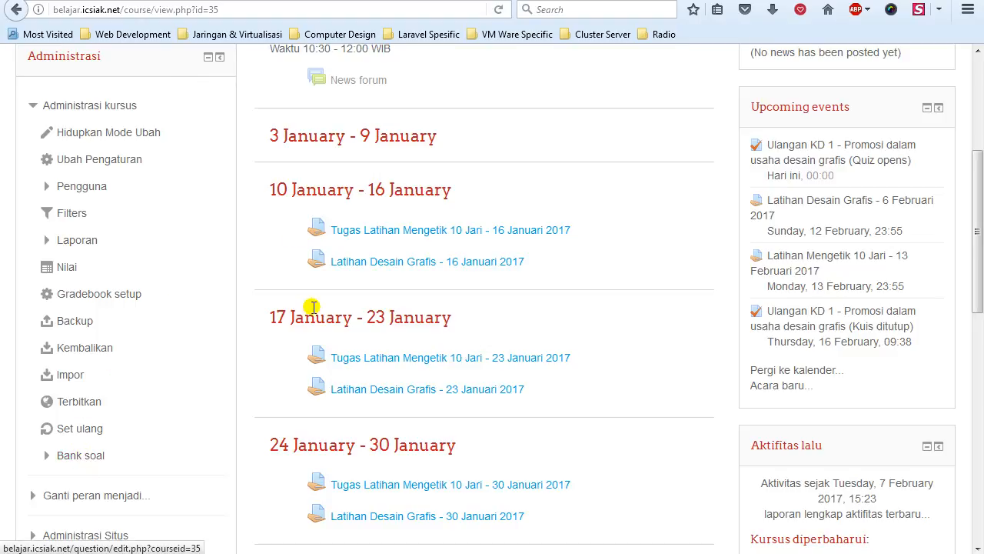
pyautogui.click(33, 108)
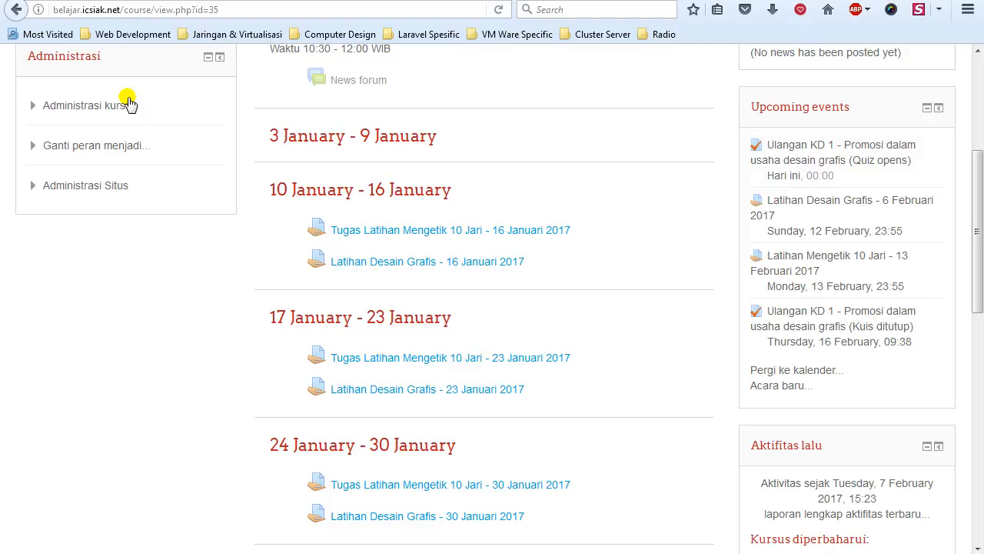
pyautogui.click(33, 108)
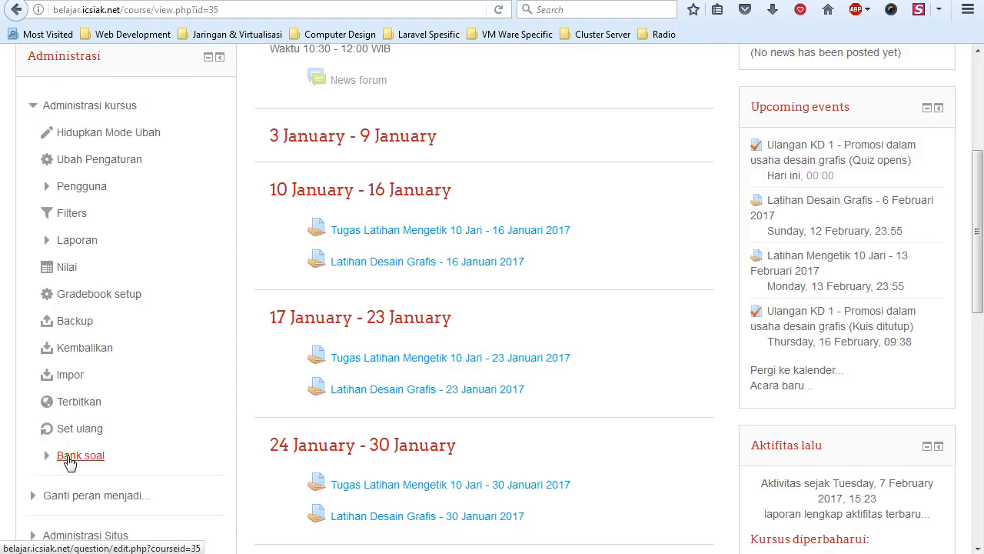
pyautogui.click(68, 454)
pyautogui.scroll(-2, 256, 313)
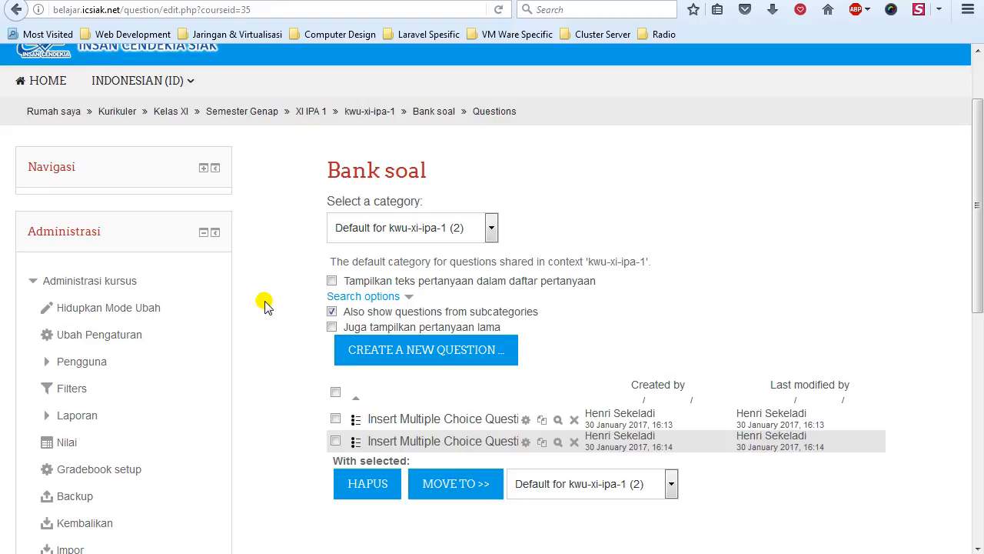
# Open the Kategori page of the question bank.
pyautogui.scroll(-4, 264, 300)
pyautogui.scroll(-2, 282, 298)
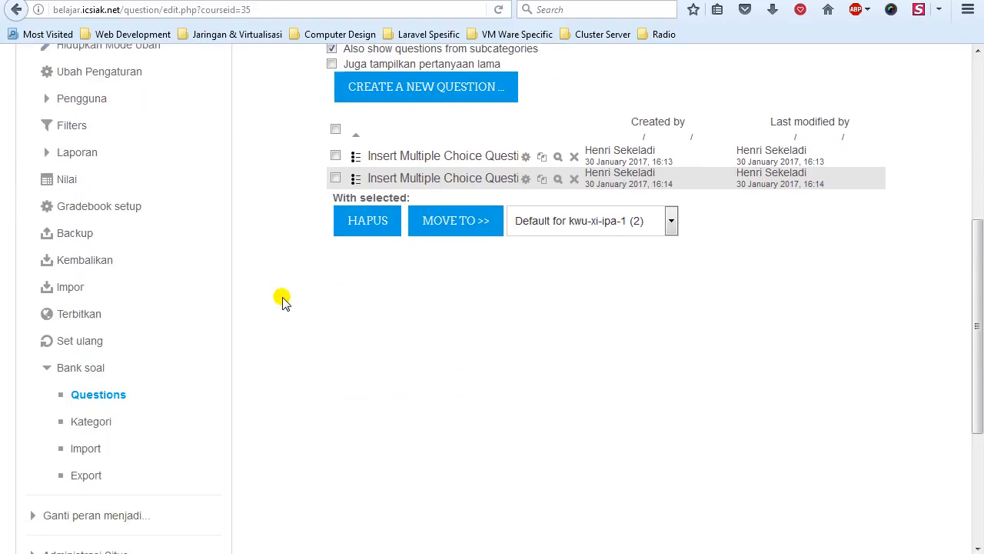
pyautogui.click(89, 424)
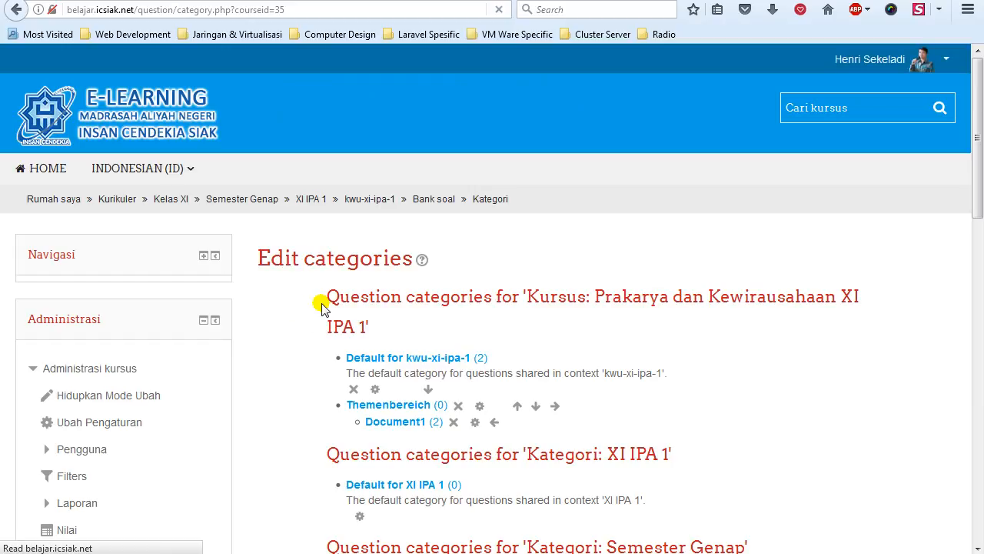
# Set the new question category's parent to Atas under the course kwu-xi-ipa-1.
pyautogui.scroll(-2, 266, 331)
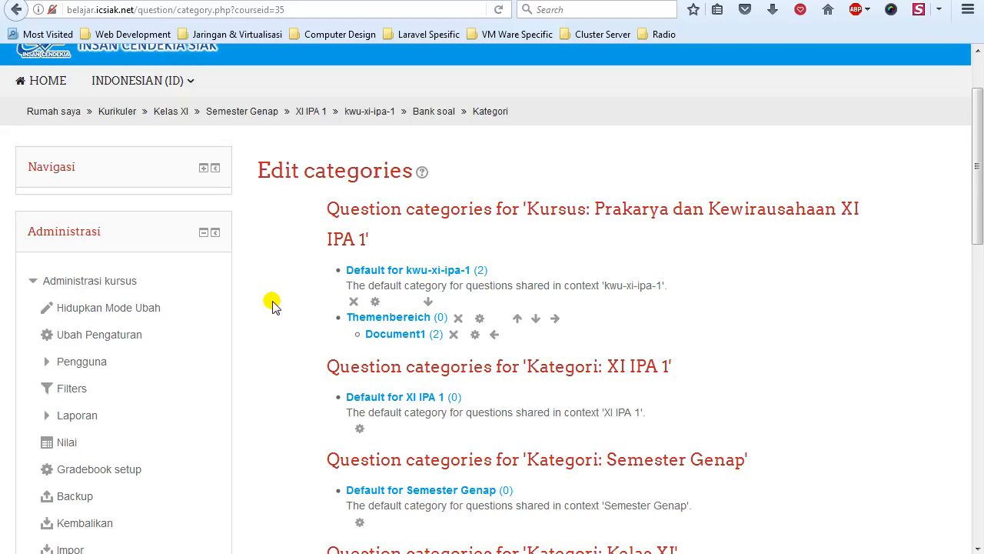
pyautogui.scroll(-5, 273, 304)
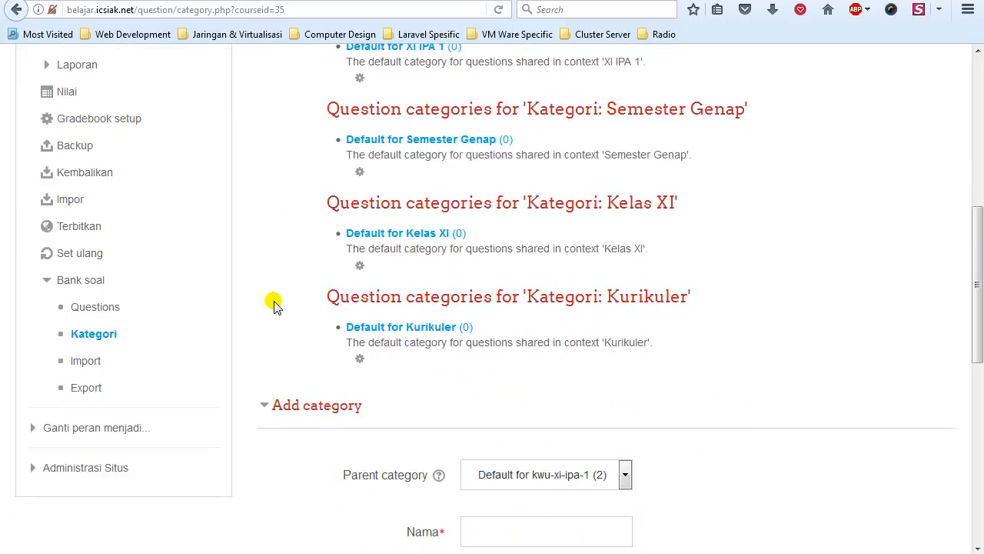
pyautogui.scroll(-3, 273, 304)
pyautogui.click(616, 306)
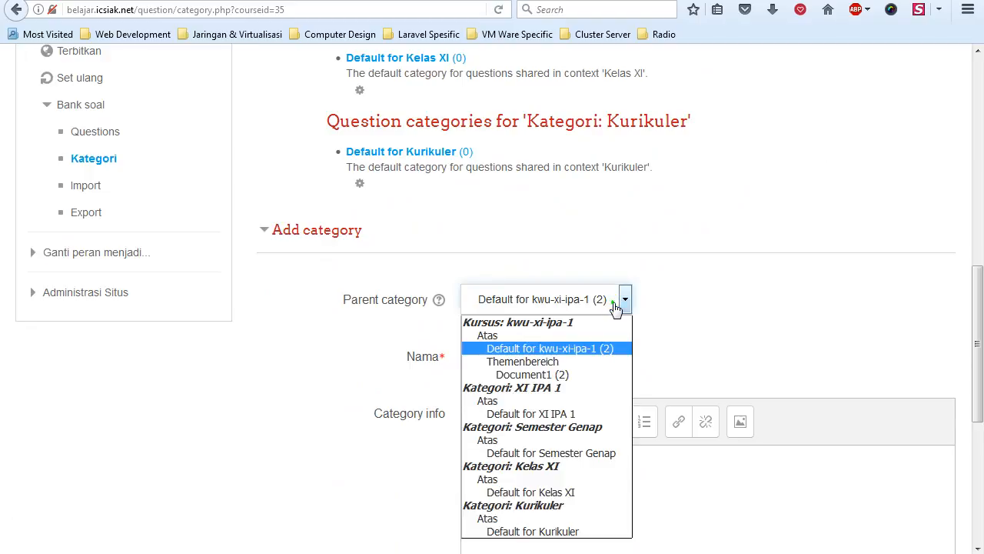
pyautogui.click(487, 336)
pyautogui.click(515, 305)
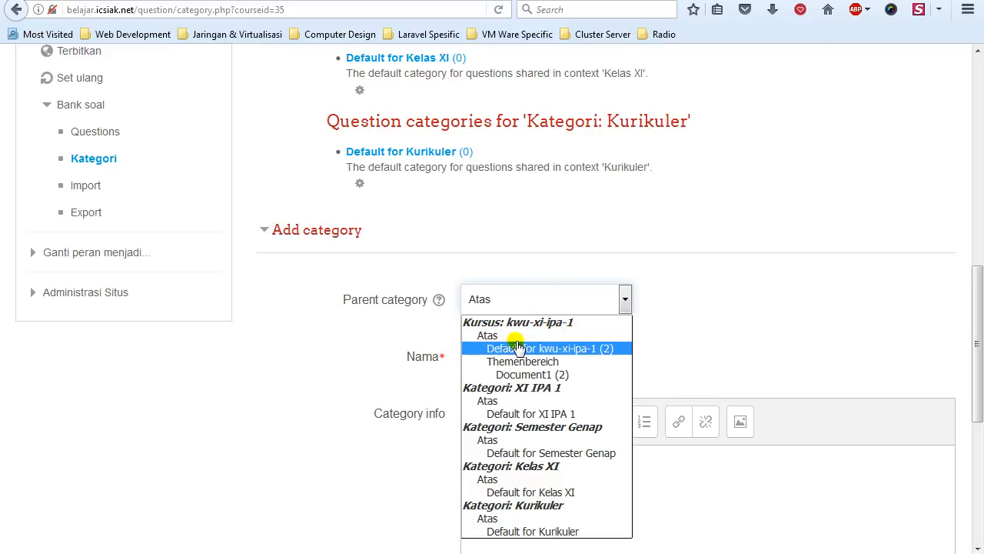
pyautogui.click(508, 335)
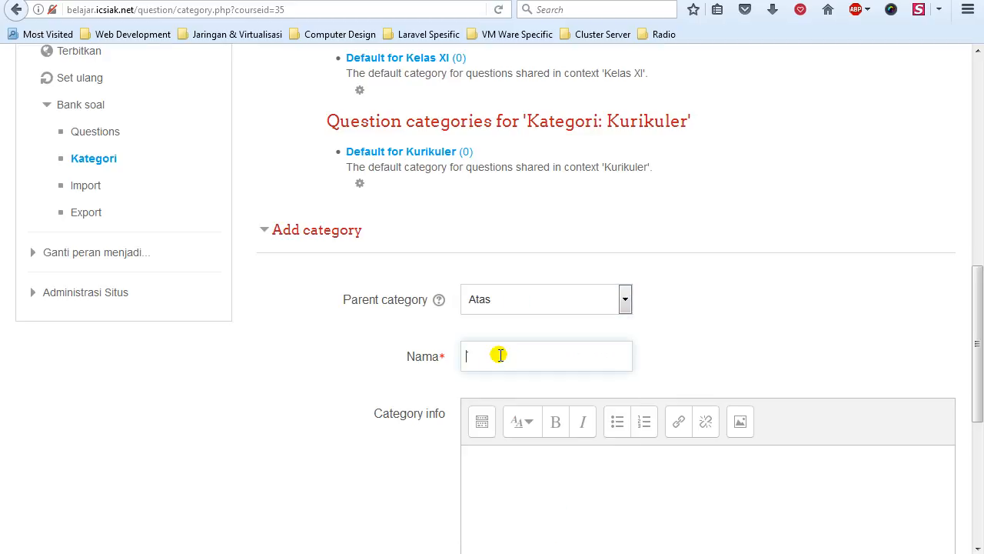
# Name the new question category KD 1 and add it with Atas of kwu-xi-ipa-1 as parent.
pyautogui.click(532, 299)
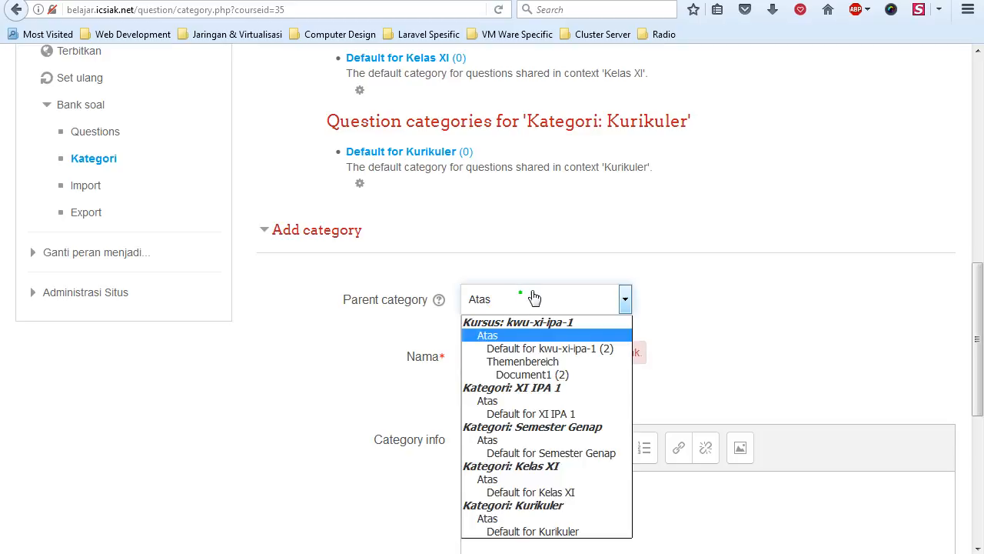
pyautogui.click(564, 337)
pyautogui.click(497, 379)
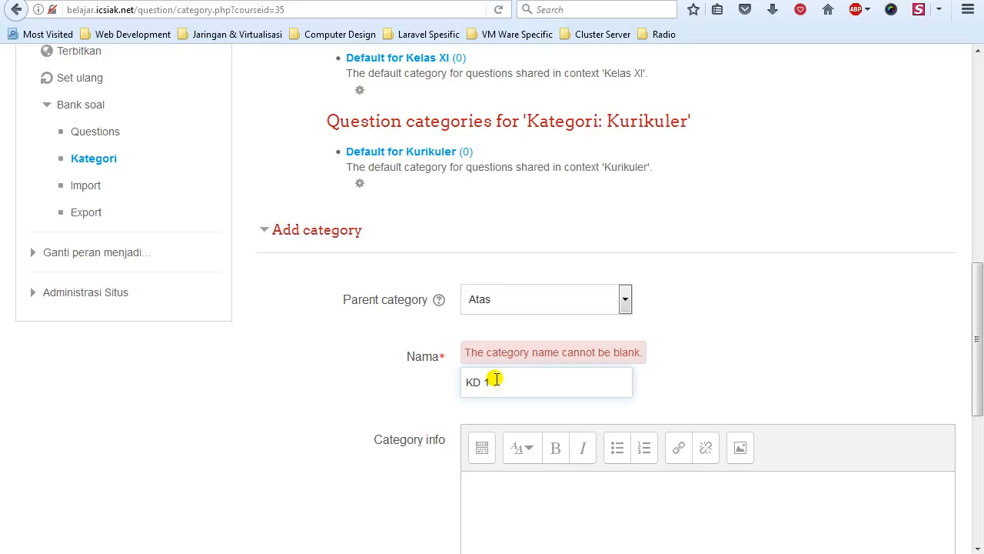
pyautogui.scroll(-3, 383, 378)
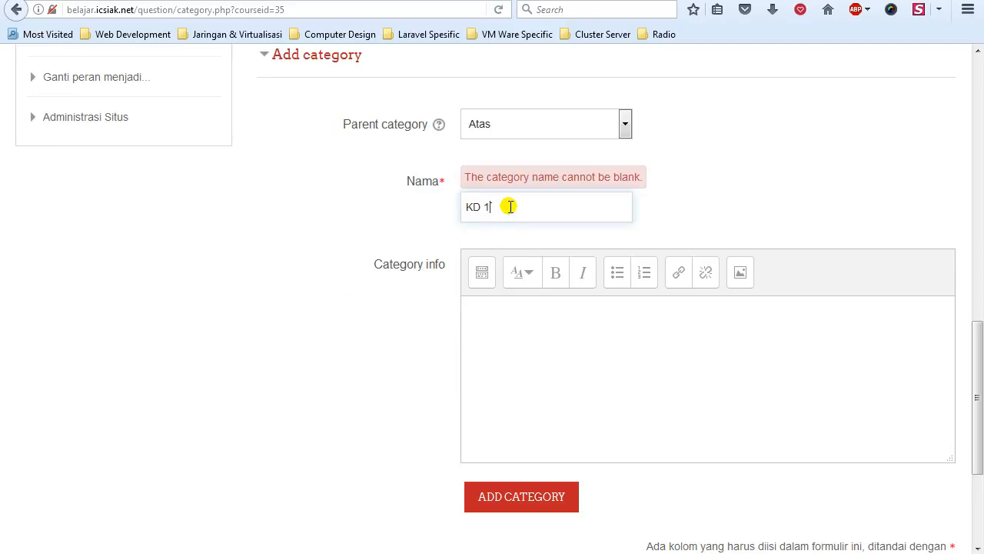
pyautogui.click(515, 497)
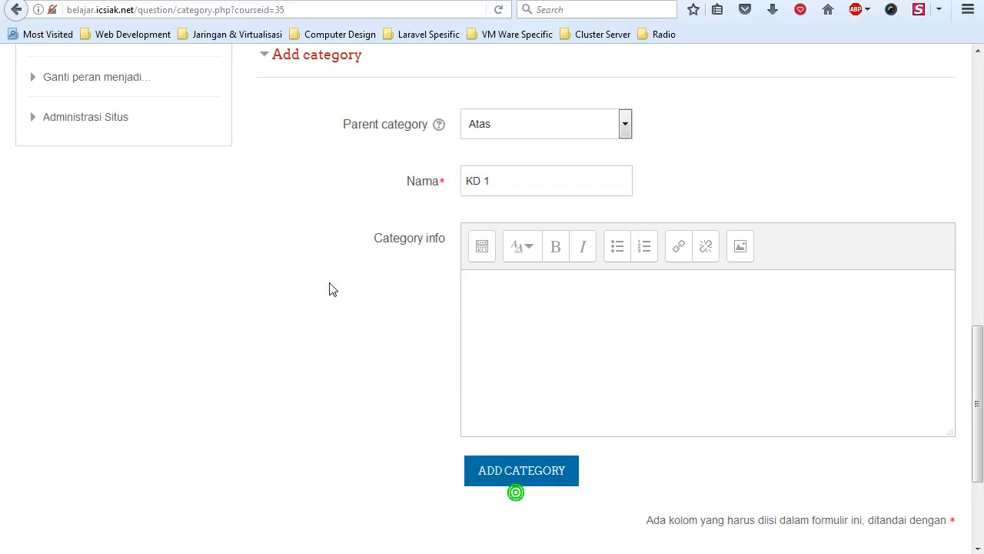
pyautogui.click(537, 477)
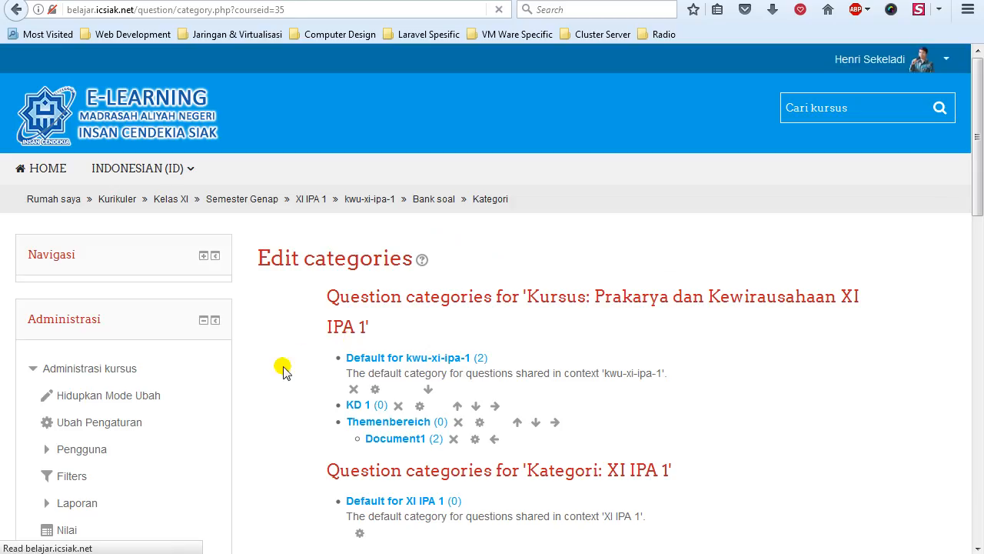
# Add a second question category named KD 2 with Atas of kwu-xi-ipa-1 as its parent.
pyautogui.scroll(-2, 285, 367)
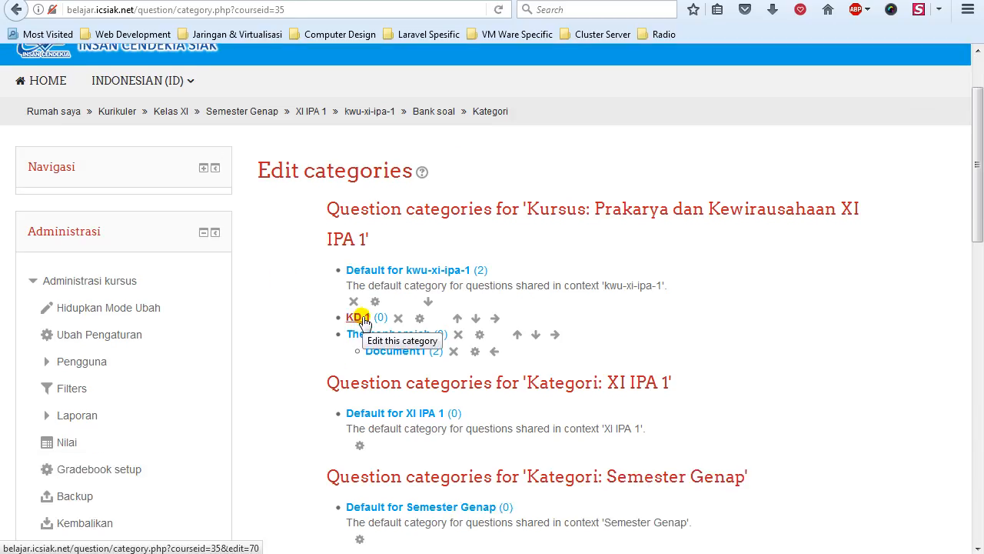
pyautogui.scroll(-6, 362, 319)
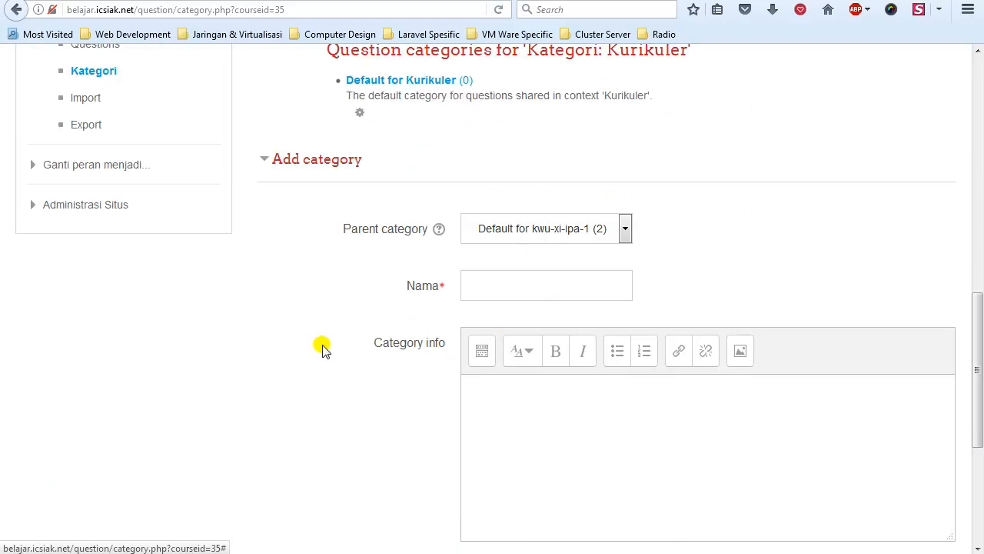
pyautogui.click(545, 239)
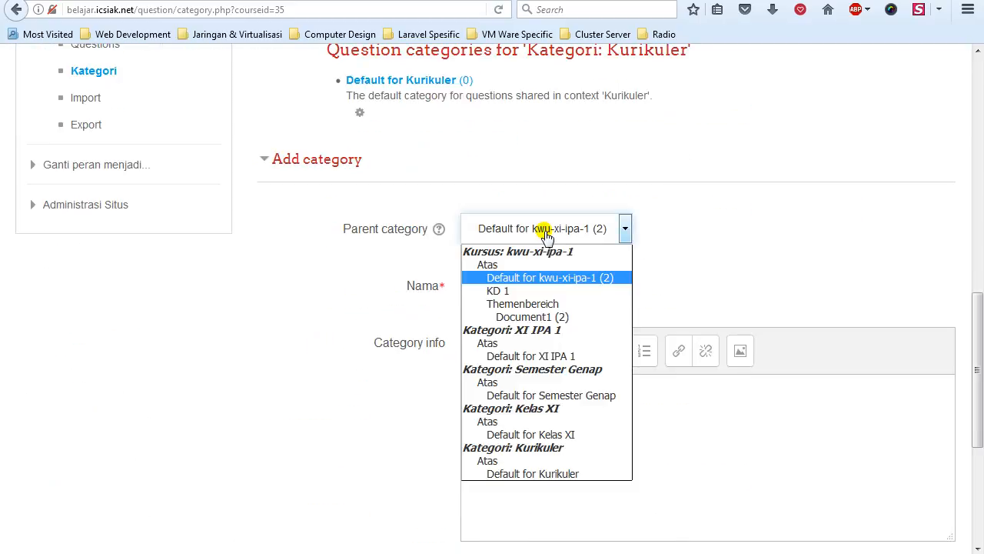
pyautogui.click(527, 264)
pyautogui.click(515, 293)
pyautogui.write('KD 2')
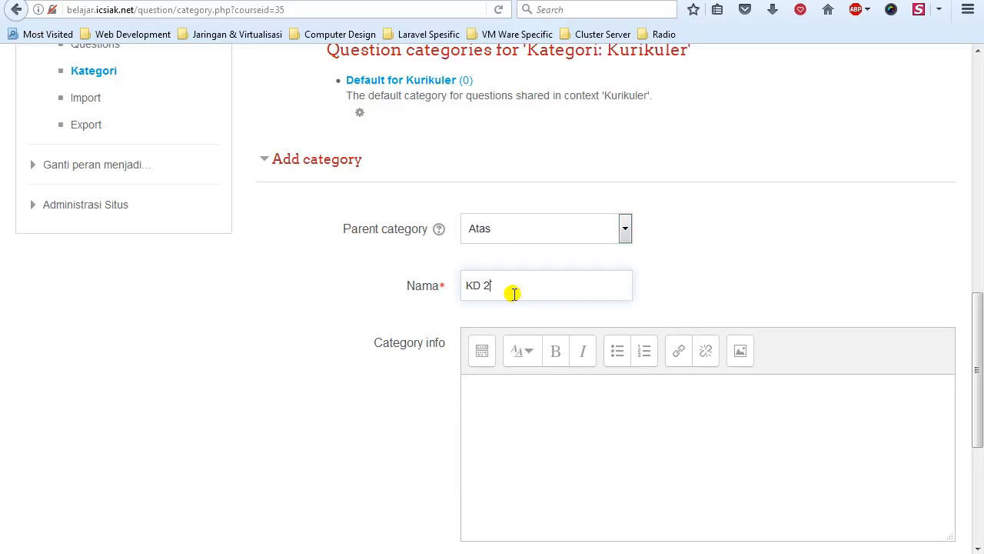
pyautogui.scroll(-3, 513, 293)
pyautogui.click(515, 315)
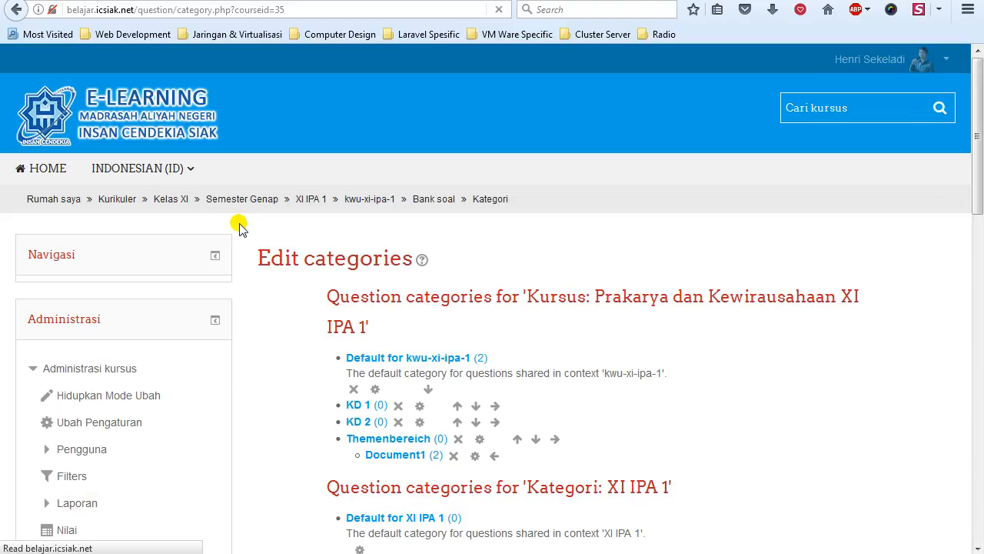
# Review the course's question categories and open the Questions page of the question bank.
pyautogui.scroll(-1, 269, 358)
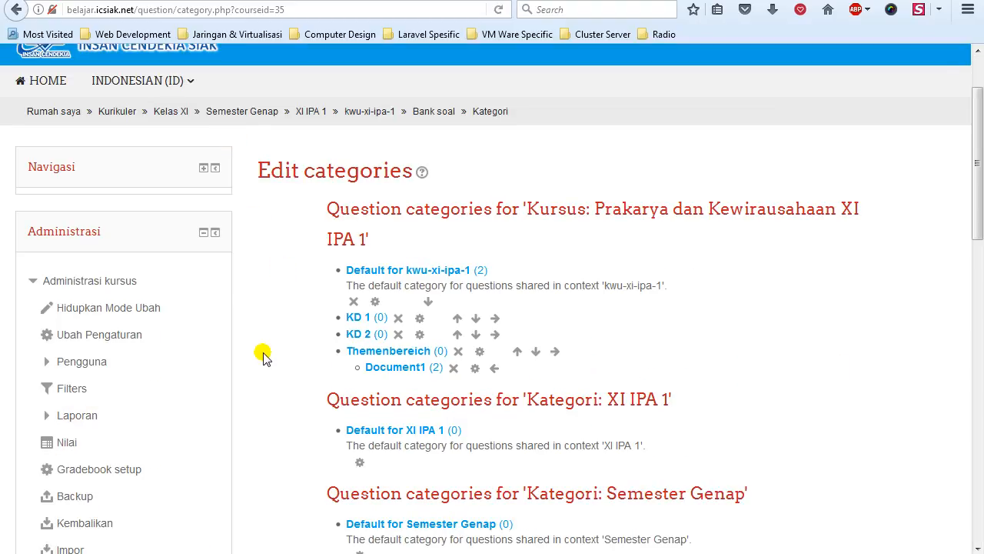
pyautogui.scroll(-1, 263, 354)
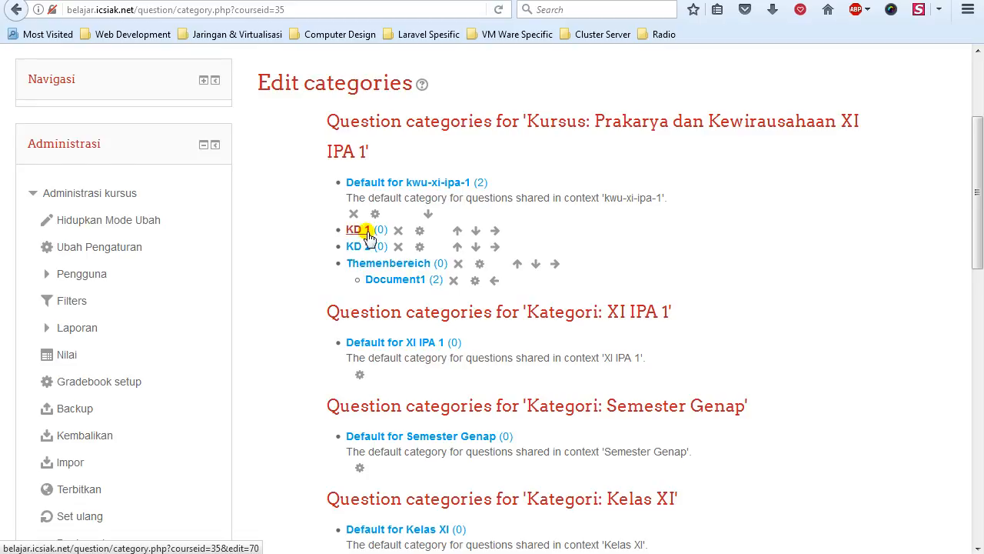
pyautogui.scroll(-7, 256, 362)
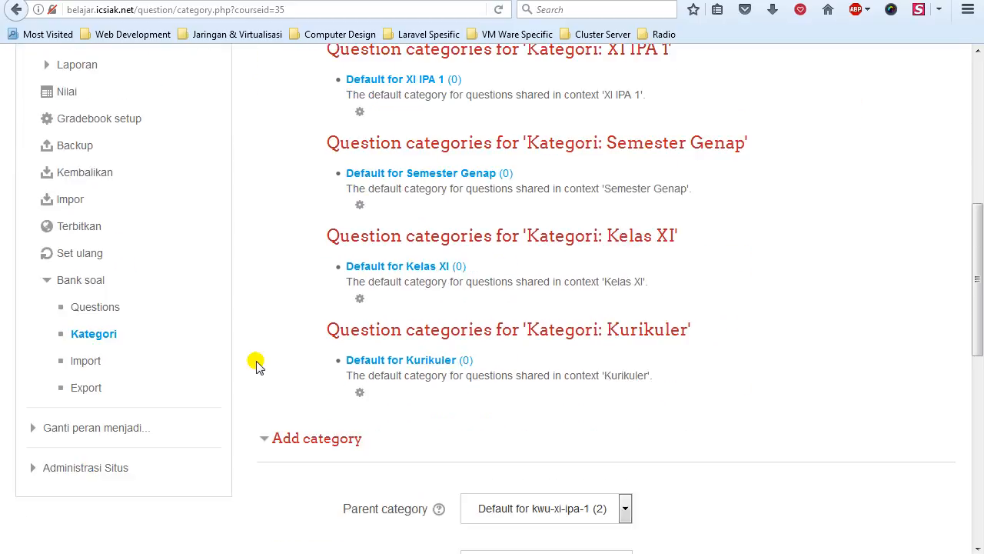
pyautogui.scroll(5, 257, 362)
pyautogui.click(98, 308)
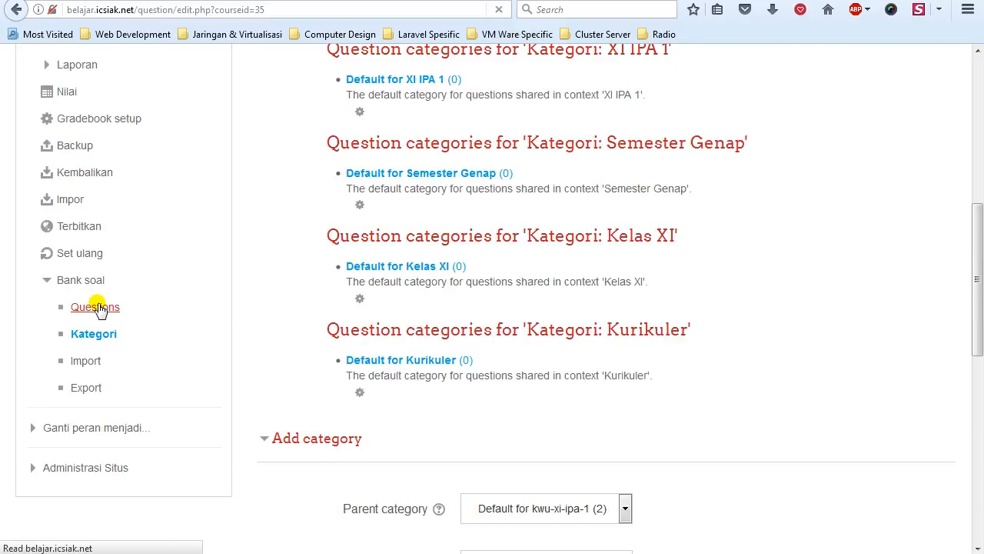
pyautogui.scroll(-3, 231, 307)
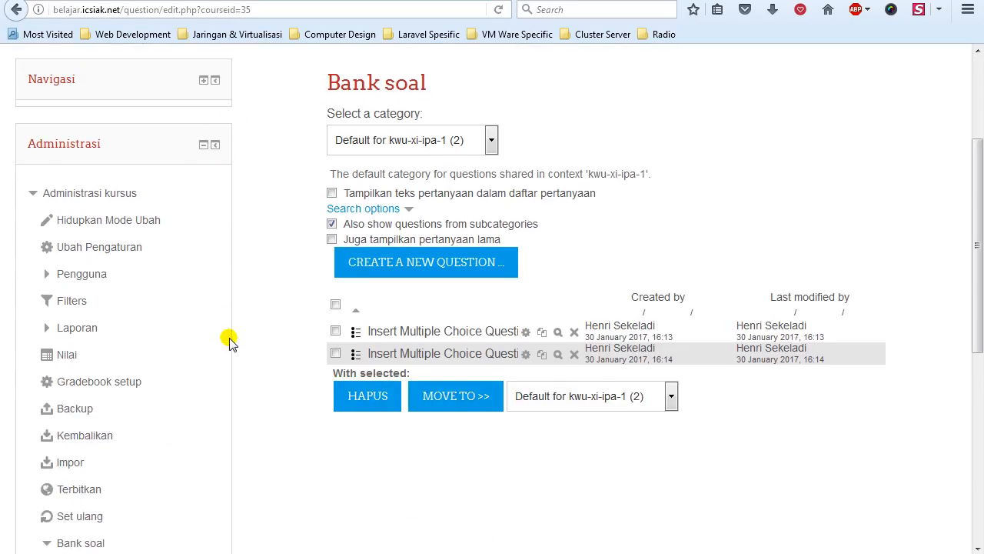
# Start creating a new question of the Multiple choice type in the question bank.
pyautogui.click(434, 271)
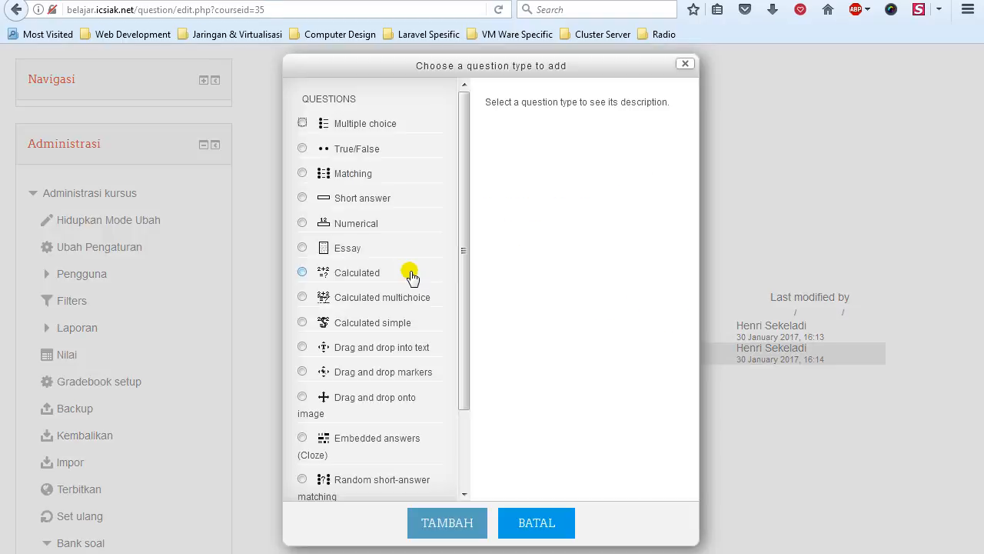
pyautogui.moveTo(467, 180); pyautogui.dragTo(469, 154)
pyautogui.click(302, 123)
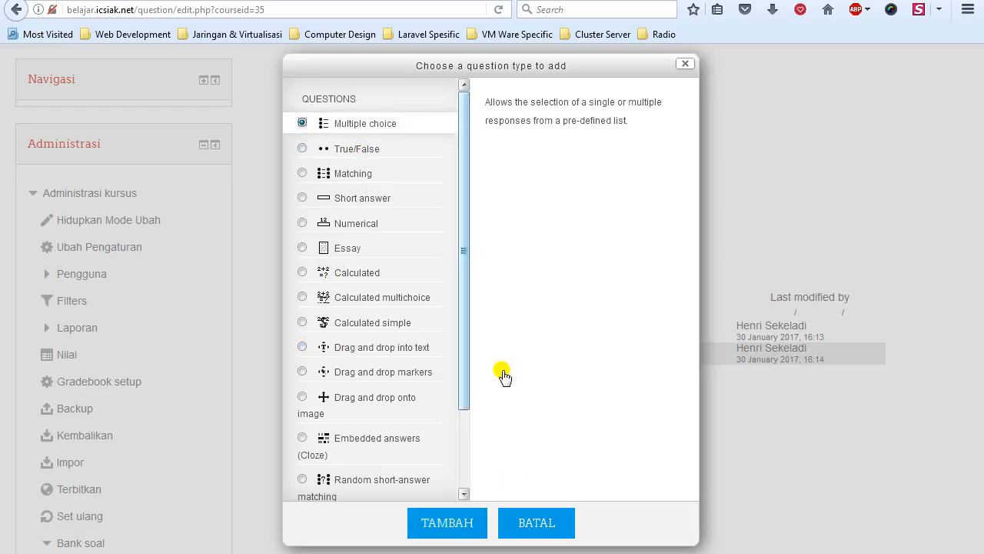
pyautogui.click(448, 523)
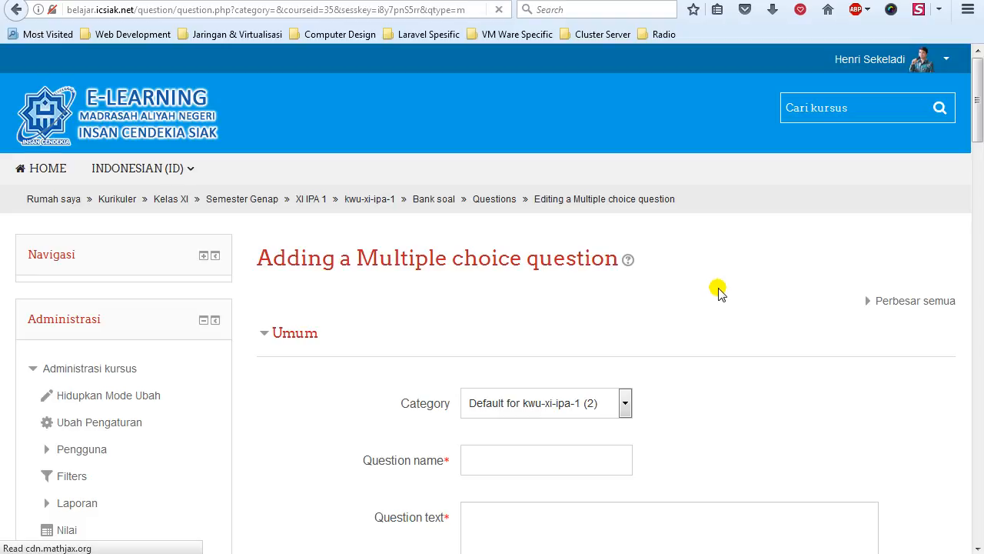
# Look over the general fields of the new multiple choice question form.
pyautogui.scroll(-5, 718, 291)
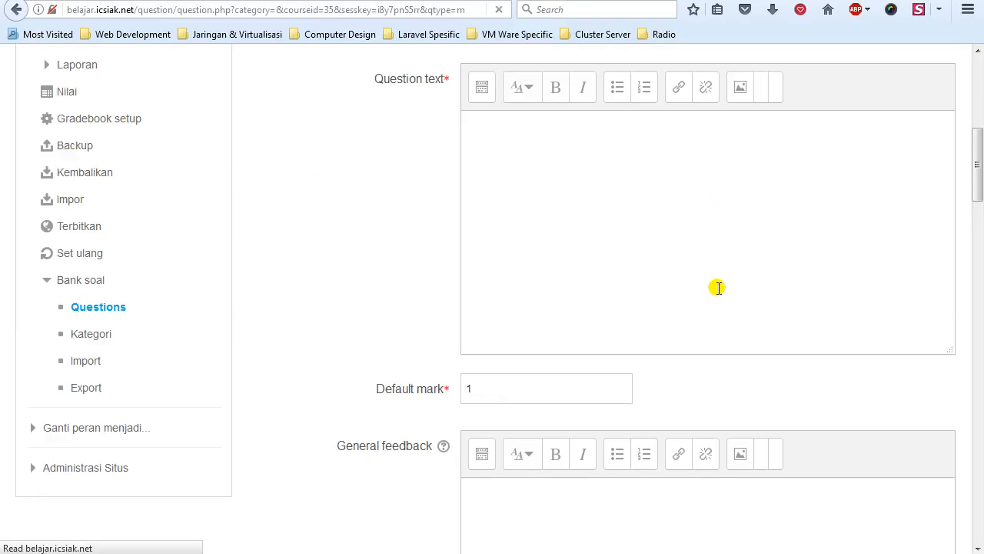
pyautogui.scroll(5, 718, 291)
pyautogui.scroll(-2, 718, 290)
pyautogui.scroll(2, 718, 291)
pyautogui.scroll(-5, 717, 291)
pyautogui.scroll(5, 718, 291)
pyautogui.scroll(-2, 716, 288)
pyautogui.scroll(2, 716, 287)
# Set the new question's category to KD 1 and place the cursor in the question name field.
pyautogui.scroll(-2, 642, 336)
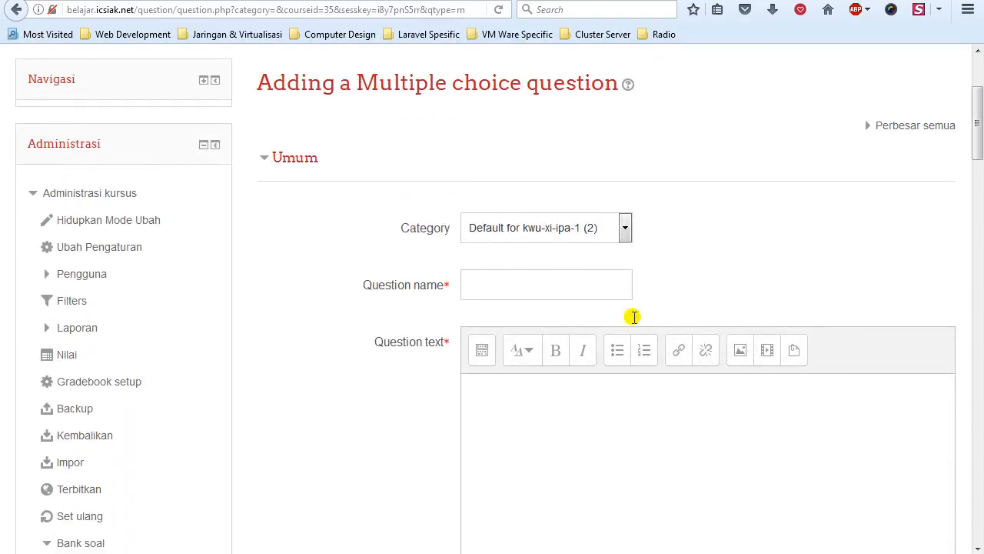
pyautogui.click(624, 227)
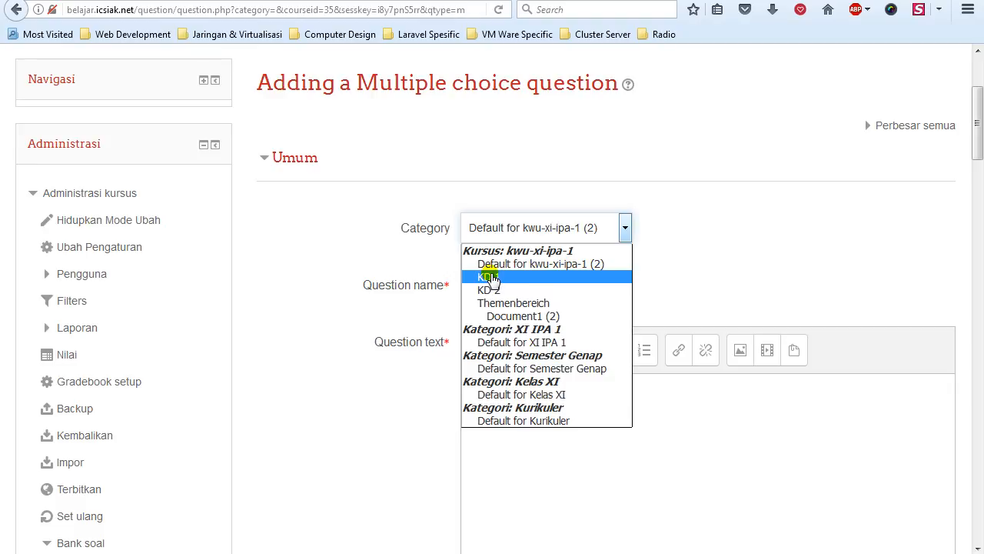
pyautogui.click(532, 277)
pyautogui.click(534, 285)
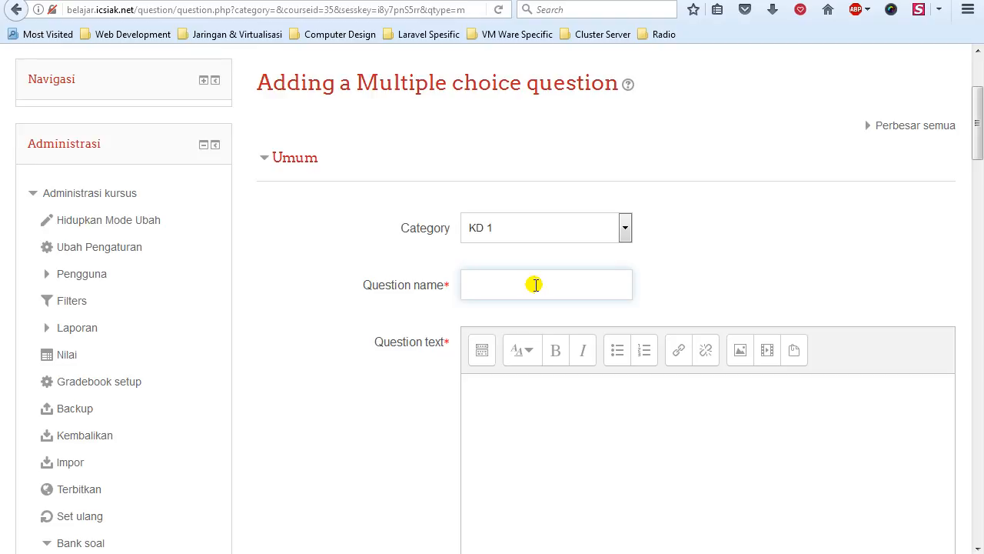
pyautogui.write('kwy')
pyautogui.press('BackSpace')
pyautogui.write('u-xi-kd-1')
pyautogui.press('BackSpace')
pyautogui.press('BackSpace')
pyautogui.press('BackSpace')
pyautogui.press('BackSpace')
pyautogui.press('BackSpace')
pyautogui.press('BackSpace')
pyautogui.press('BackSpace')
pyautogui.press('BackSpace')
pyautogui.press('BackSpace')
pyautogui.press('BackSpace')
pyautogui.press('BackSpace')
# Name the question "KD 1 - PG".
pyautogui.write('KD')
pyautogui.write(' 1 - ')
pyautogui.write('O')
pyautogui.press('BackSpace')
pyautogui.write('PG')
# Write "Apakah yang dimaskud dengan grafis ?" as the question text.
pyautogui.scroll(-4, 533, 283)
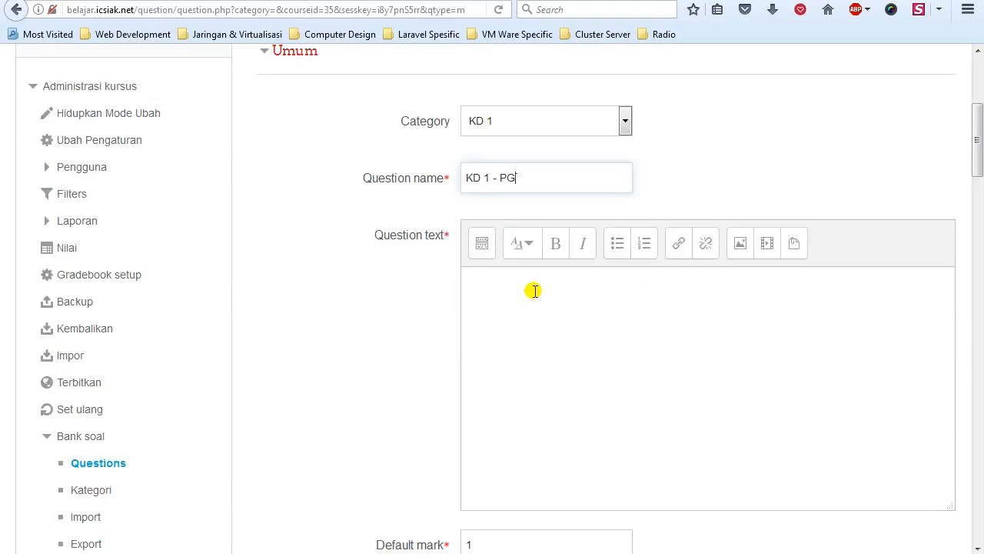
pyautogui.click(529, 259)
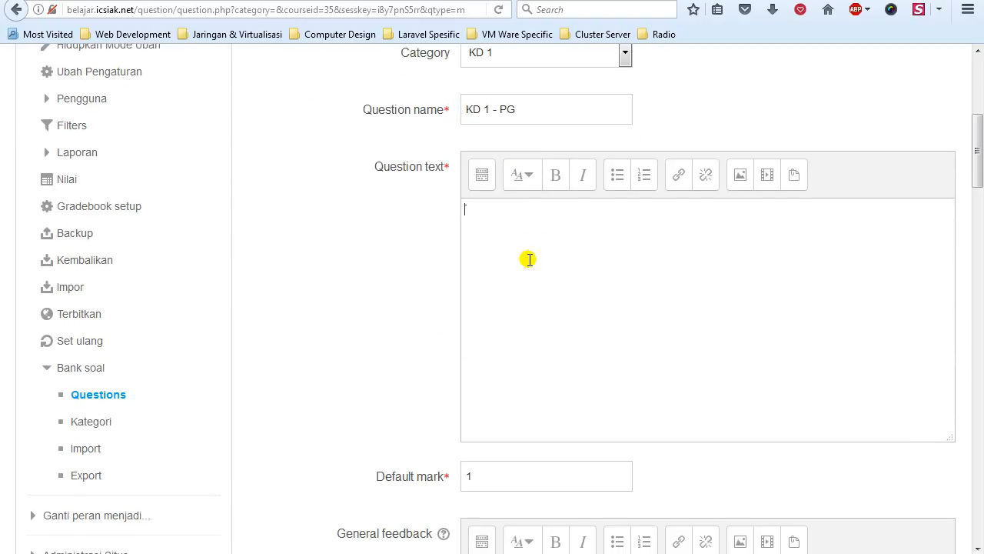
pyautogui.write('Apakah yua')
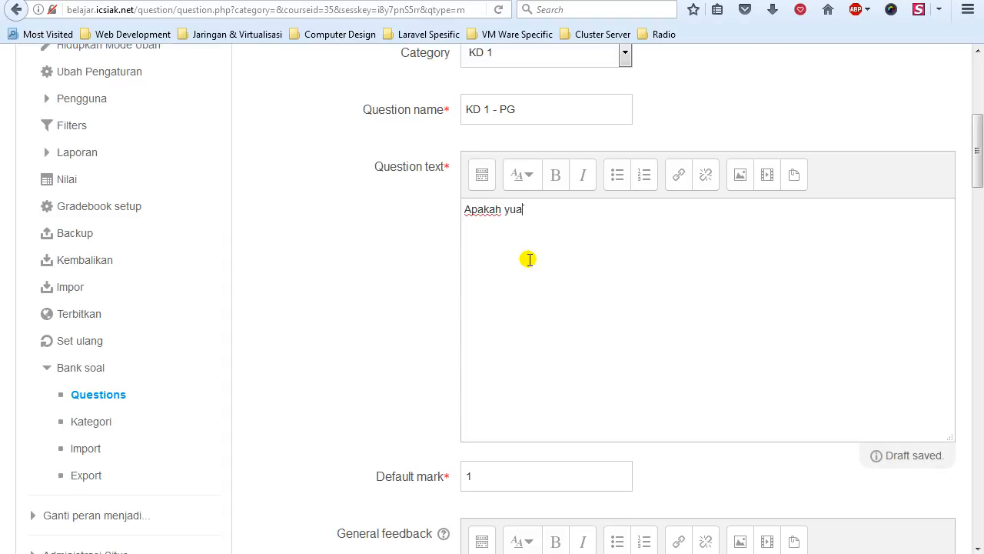
pyautogui.press('BackSpace')
pyautogui.press('BackSpace')
pyautogui.write('ang dimasku')
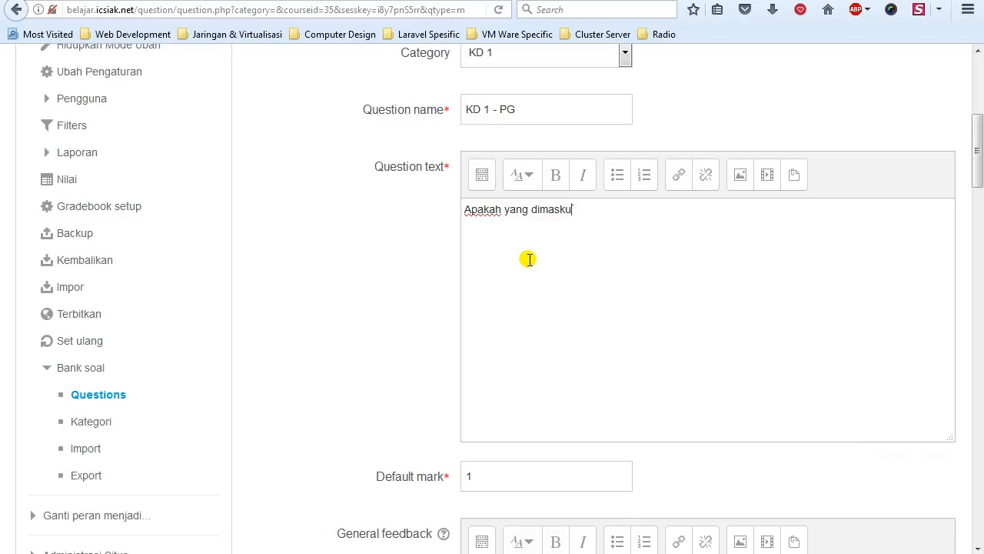
pyautogui.write('d dengan grafis ?')
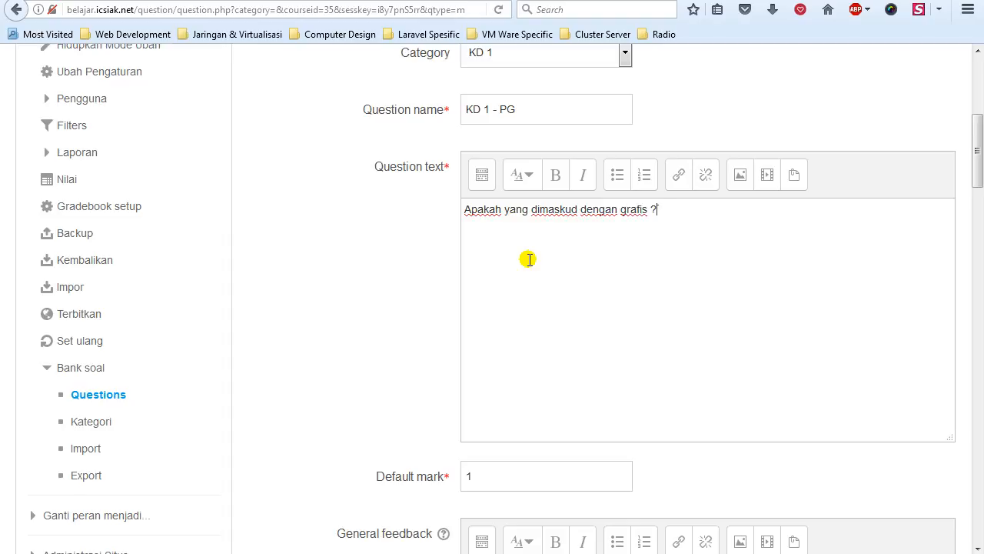
# Review the single or multiple answer, shuffle and choice numbering settings and the layout of the Answers section.
pyautogui.scroll(-3, 399, 280)
pyautogui.scroll(-3, 398, 281)
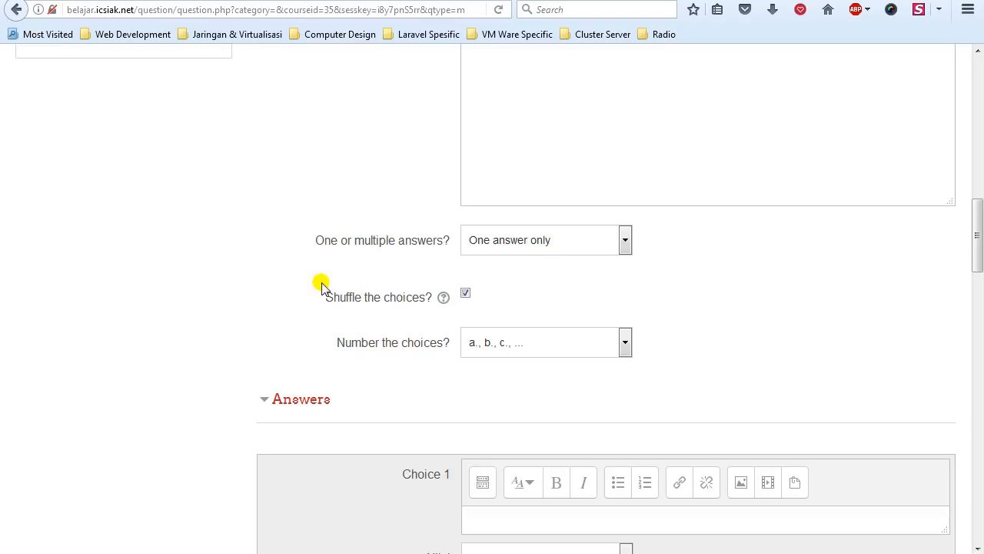
pyautogui.scroll(-1, 274, 283)
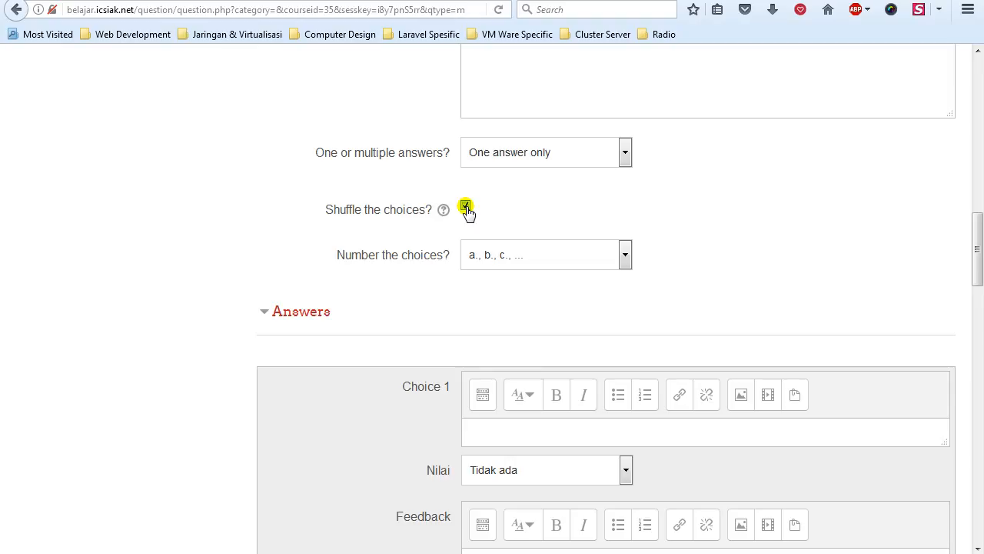
pyautogui.scroll(-4, 134, 216)
pyautogui.scroll(2, 134, 215)
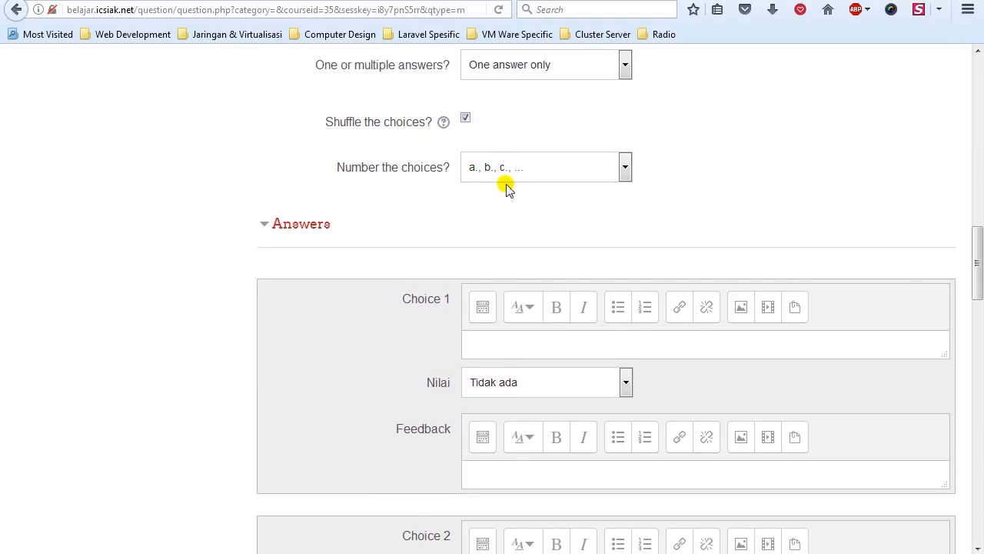
pyautogui.click(561, 168)
pyautogui.click(750, 147)
pyautogui.scroll(-4, 160, 213)
pyautogui.scroll(2, 160, 213)
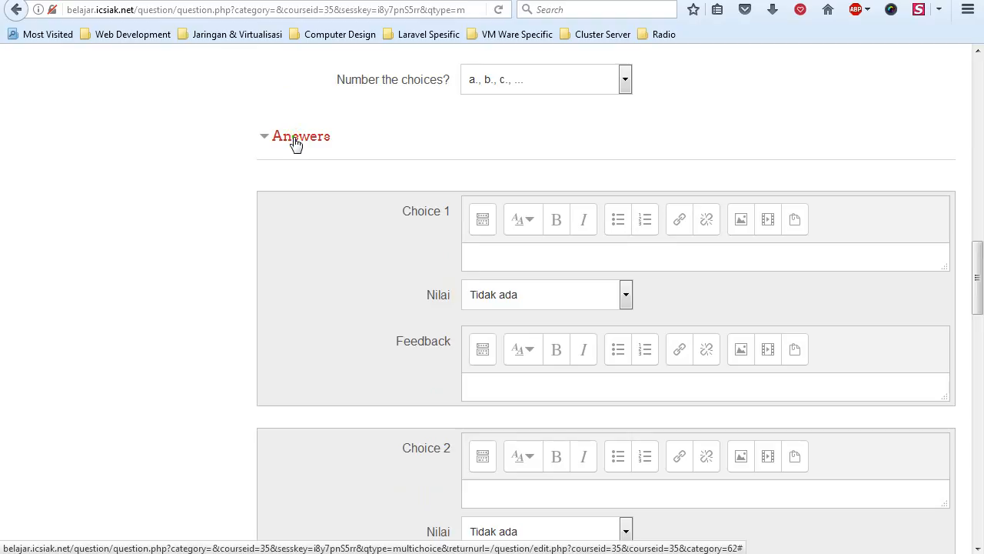
pyautogui.click(295, 143)
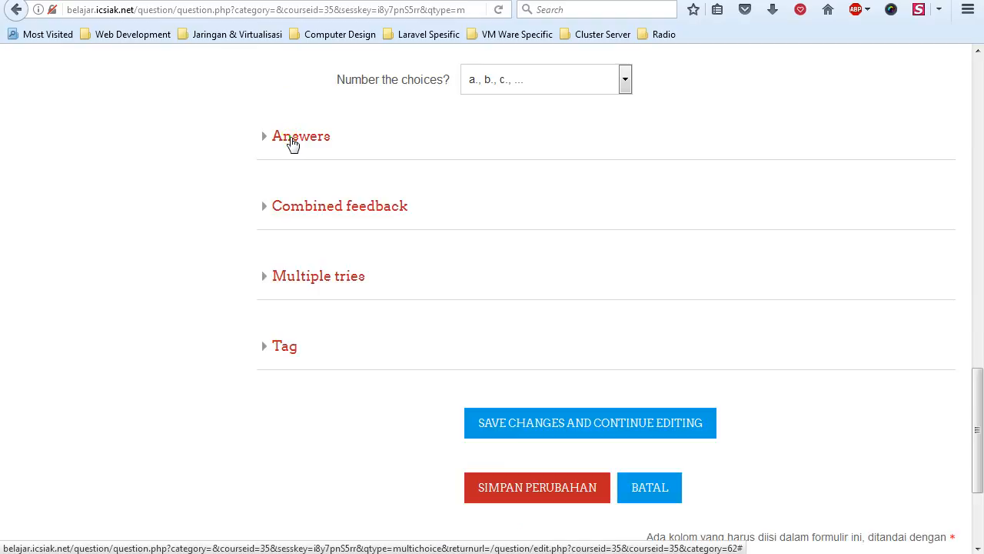
pyautogui.click(292, 143)
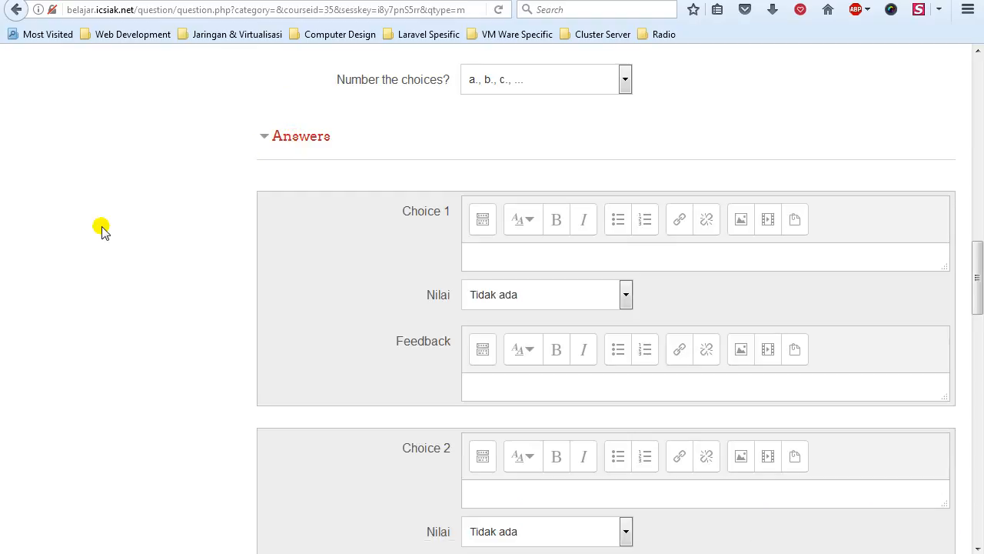
# Enter "grafis adalah bla bla bla.." as Choice 1 and give it a grade of 100%.
pyautogui.scroll(-2, 102, 230)
pyautogui.click(484, 175)
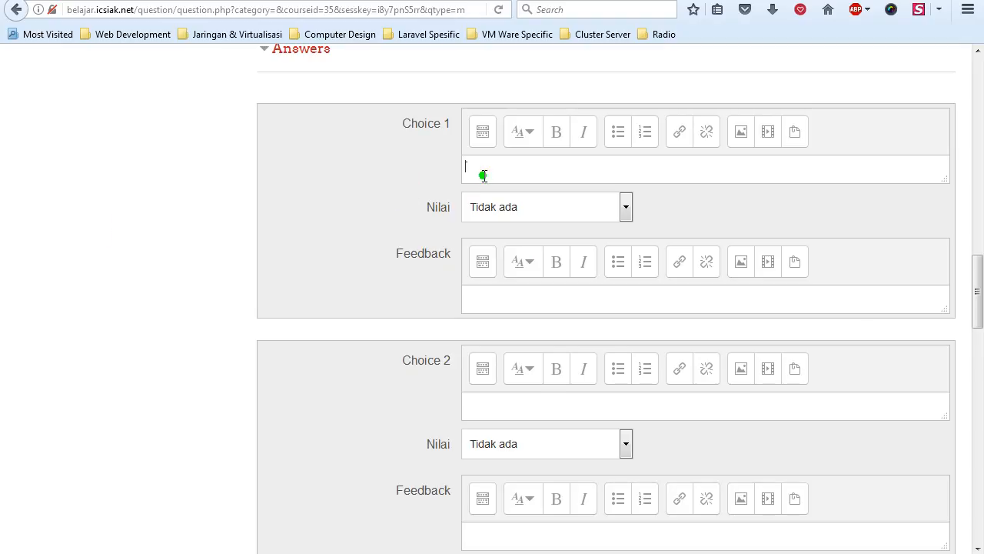
pyautogui.scroll(4, 441, 213)
pyautogui.scroll(12, 441, 212)
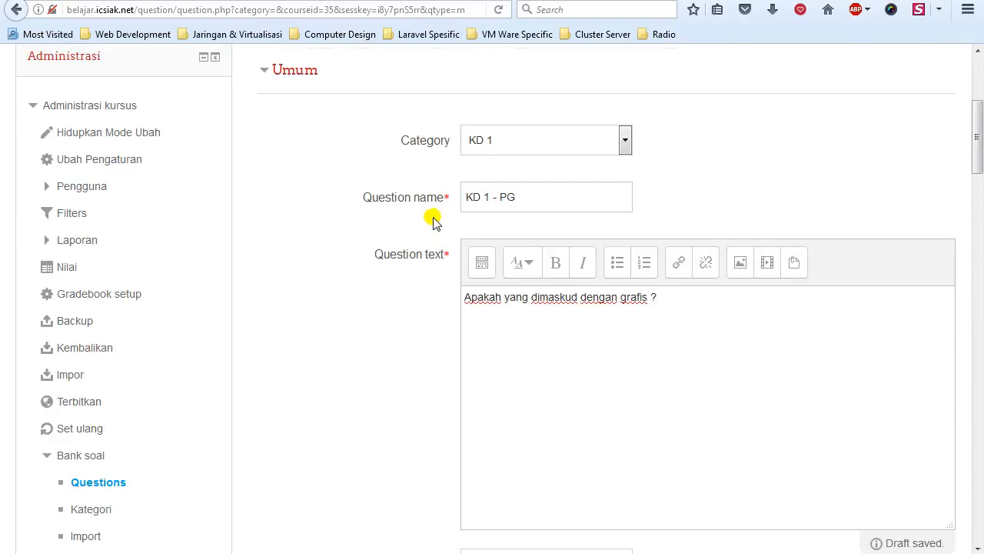
pyautogui.scroll(-12, 434, 222)
pyautogui.write('grafis adalah bla bla bla.')
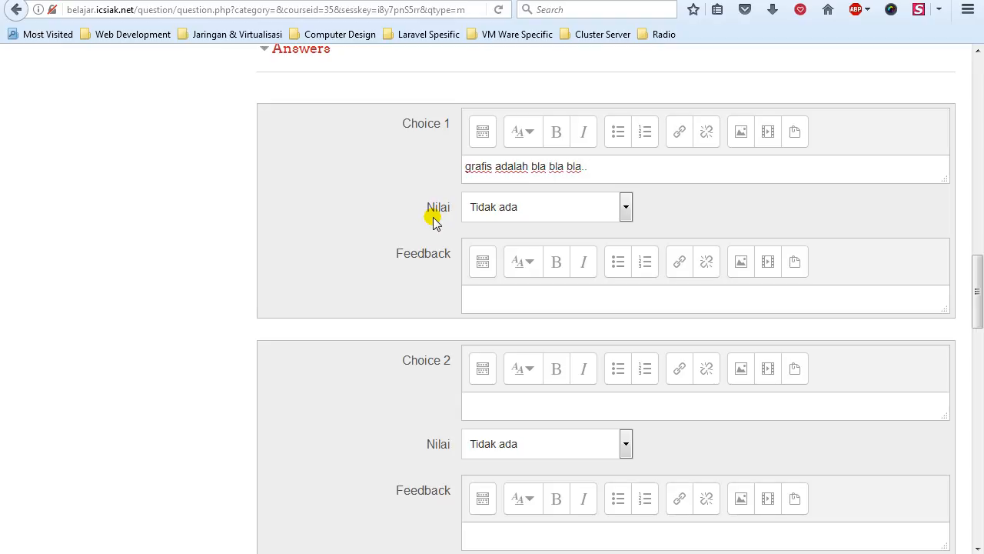
pyautogui.click(509, 212)
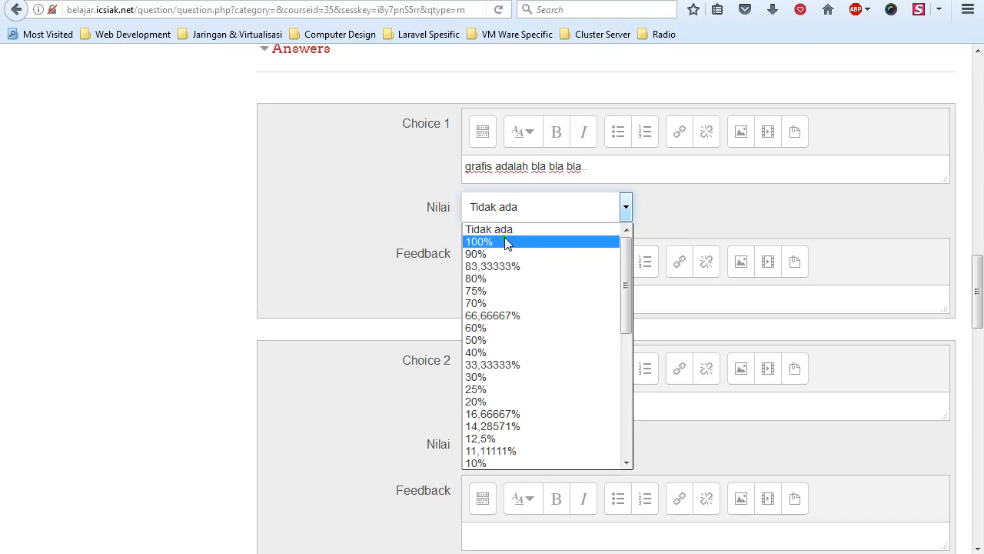
pyautogui.click(507, 243)
# Fill Choice 2 with "adsfasfsad" and Choice 3 with "sdfsfdds".
pyautogui.scroll(-2, 348, 216)
pyautogui.click(500, 325)
pyautogui.write('adsfasfsad')
pyautogui.scroll(-6, 431, 315)
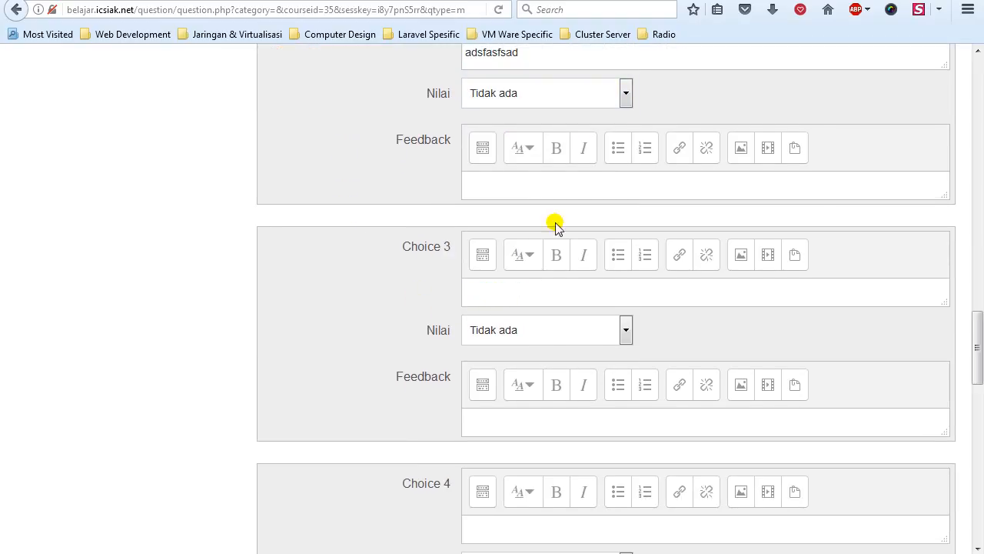
pyautogui.click(534, 291)
pyautogui.write('sdfsfdds')
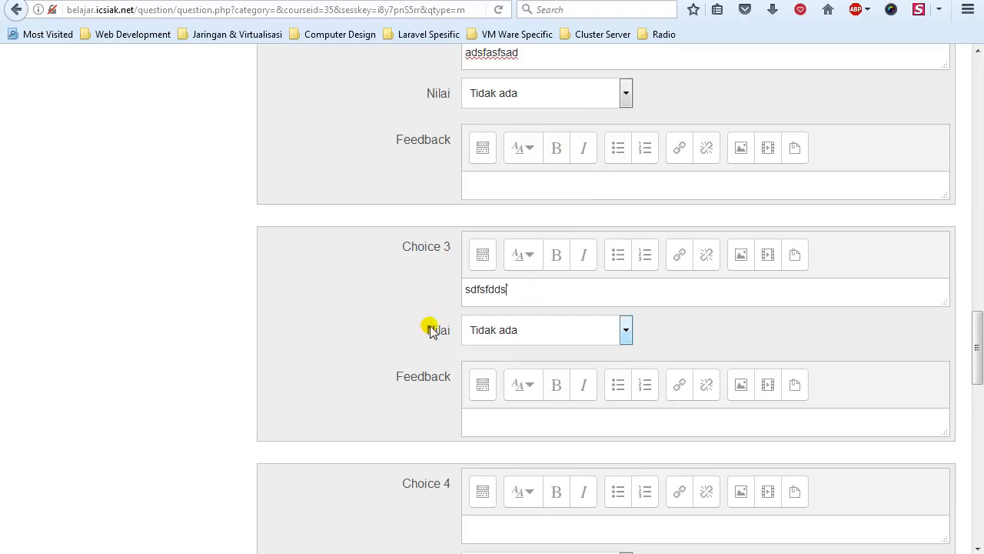
# Fill Choice 4 with "sdfsdfsdf" and Choice 5 with "asdfasfsdf".
pyautogui.scroll(-4, 369, 330)
pyautogui.click(525, 359)
pyautogui.write('sdfsdfsdf')
pyautogui.scroll(-2, 526, 359)
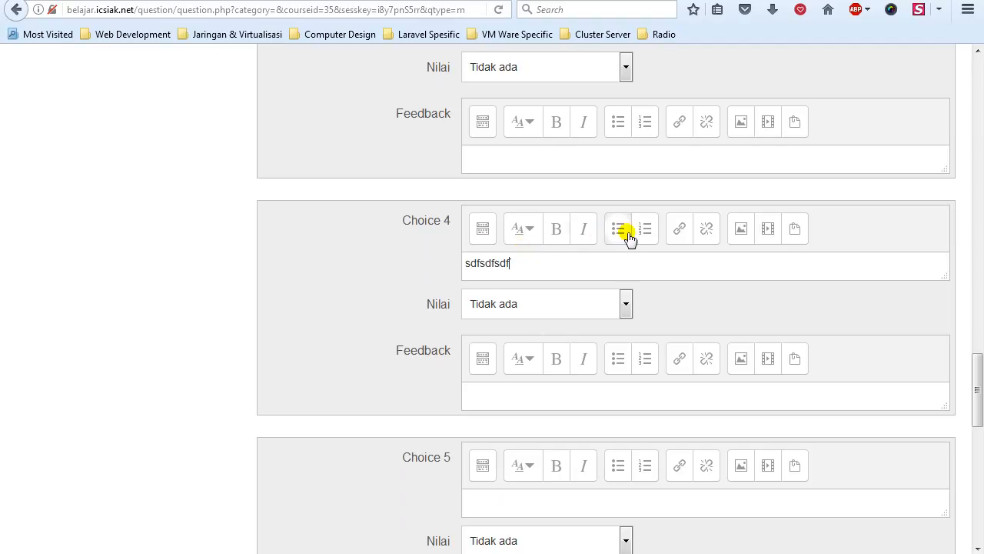
pyautogui.click(484, 229)
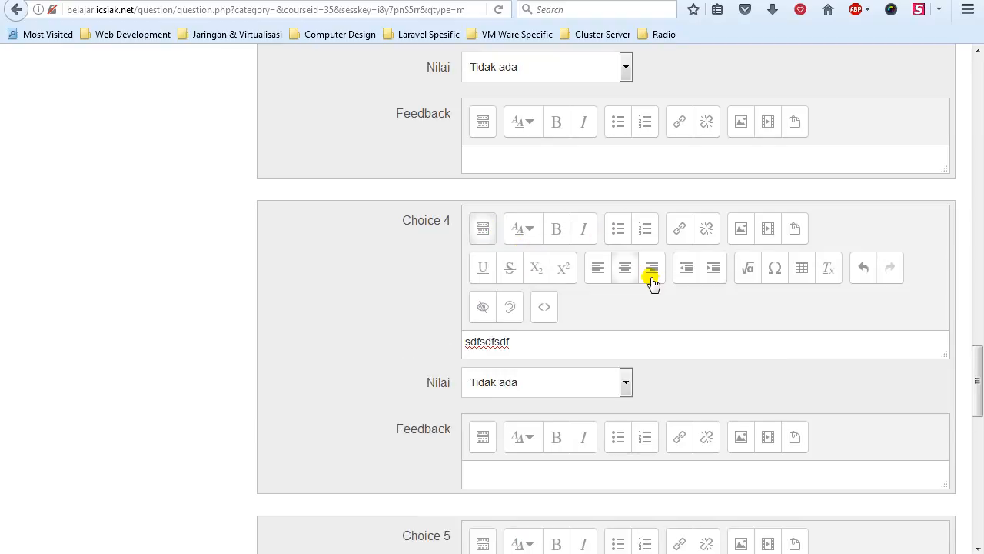
pyautogui.click(485, 229)
pyautogui.scroll(-4, 354, 239)
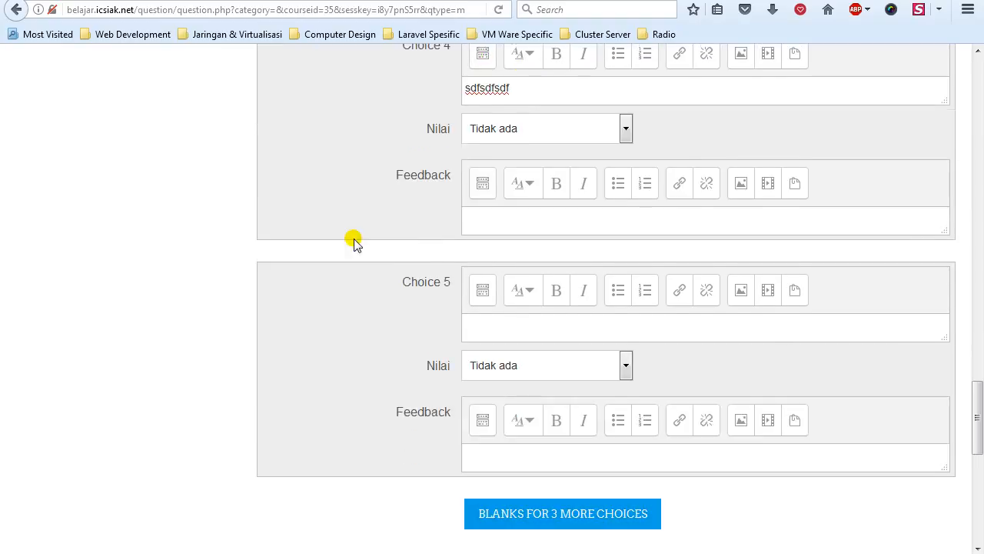
pyautogui.click(504, 335)
pyautogui.write('asdfasfsdf')
# Review the five answer choices with their grades and feedback fields, and the option for adding more choices.
pyautogui.scroll(10, 402, 332)
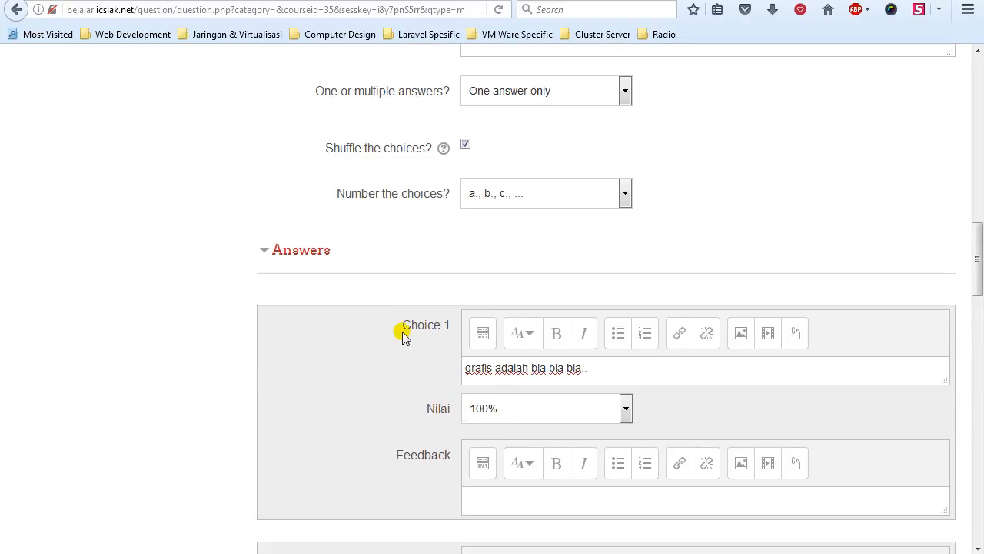
pyautogui.scroll(-6, 402, 333)
pyautogui.click(490, 290)
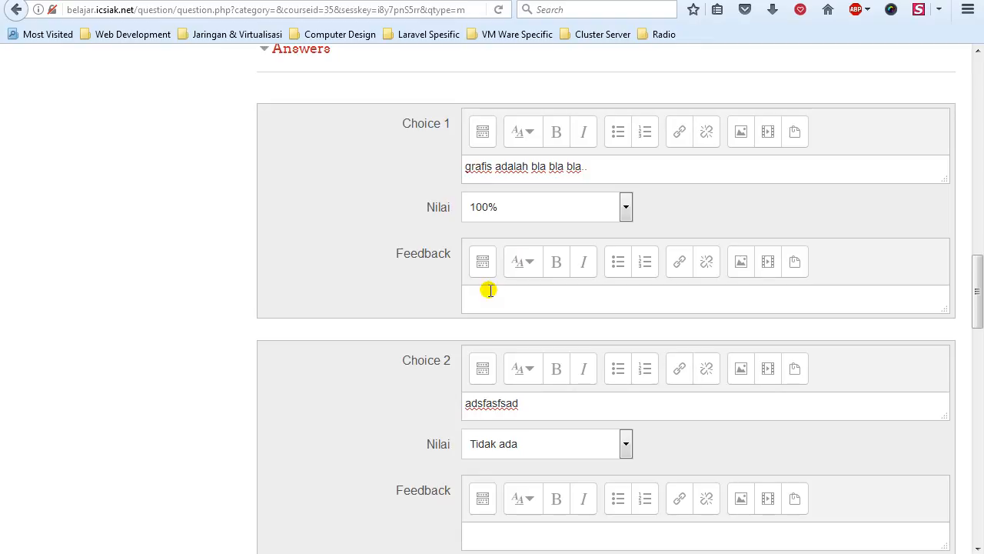
pyautogui.scroll(2, 362, 310)
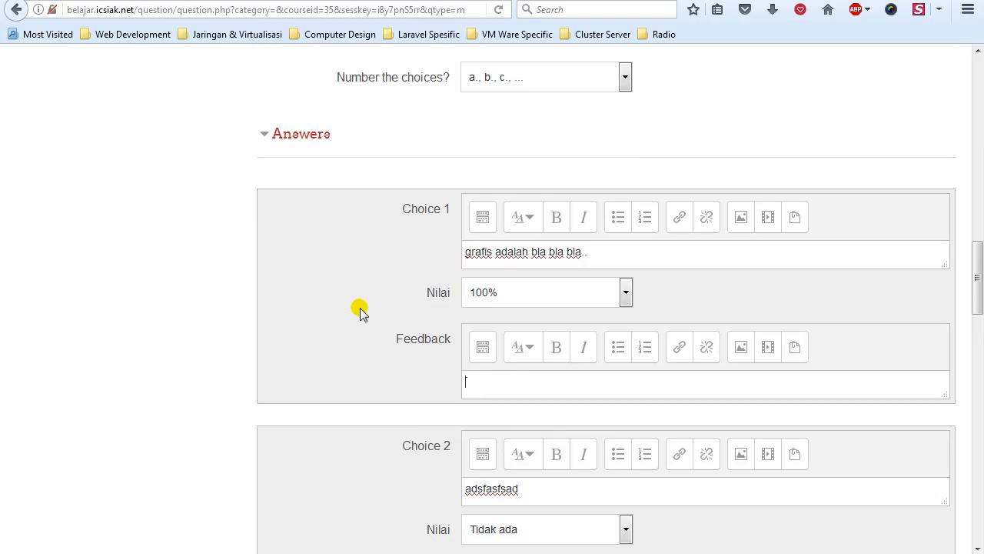
pyautogui.scroll(-14, 363, 310)
pyautogui.scroll(-8, 363, 308)
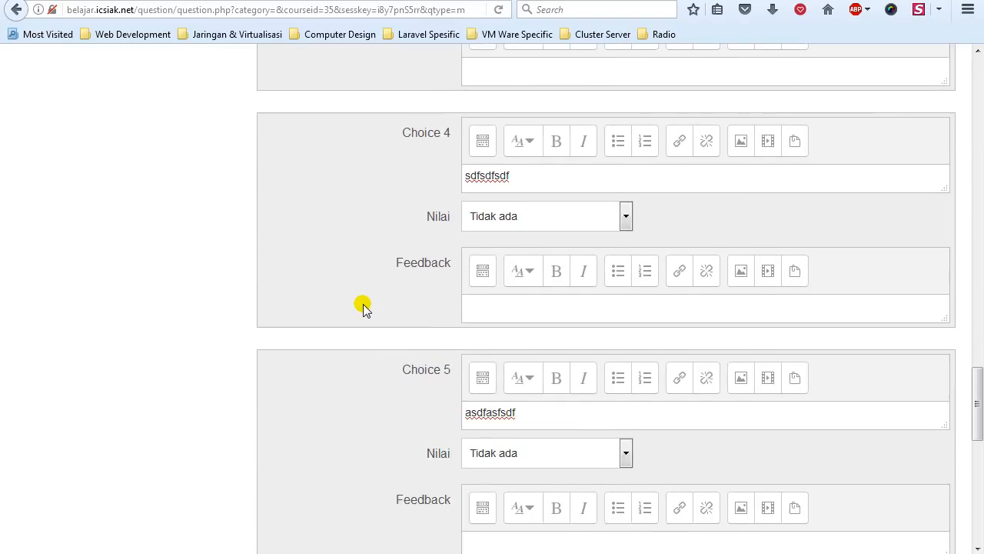
pyautogui.scroll(-2, 362, 308)
pyautogui.click(554, 339)
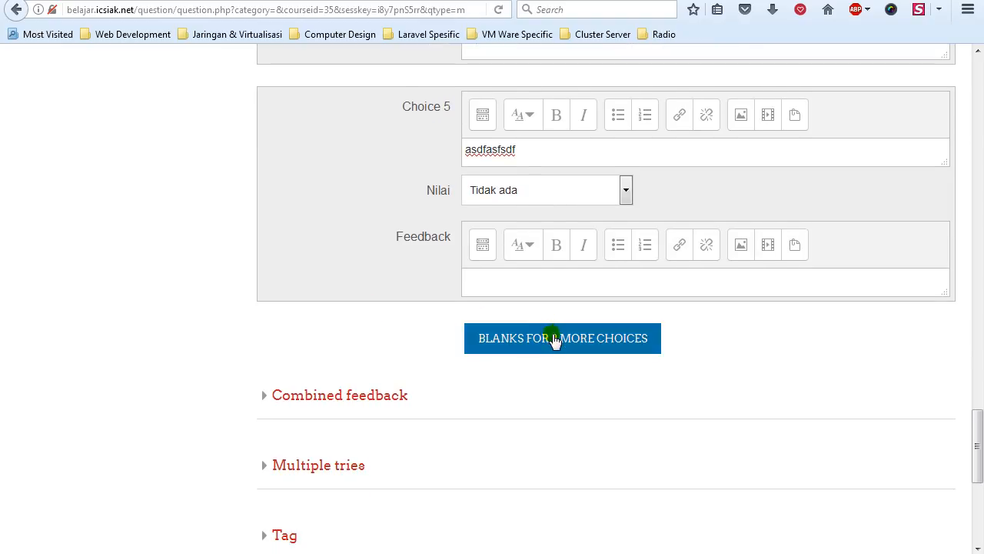
pyautogui.scroll(20, 379, 312)
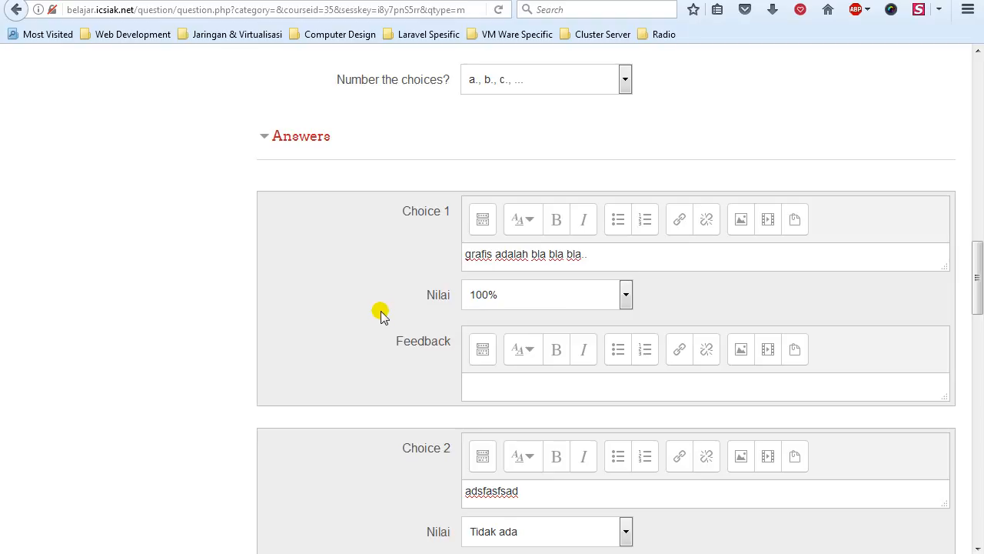
pyautogui.scroll(-5, 379, 312)
pyautogui.scroll(5, 379, 312)
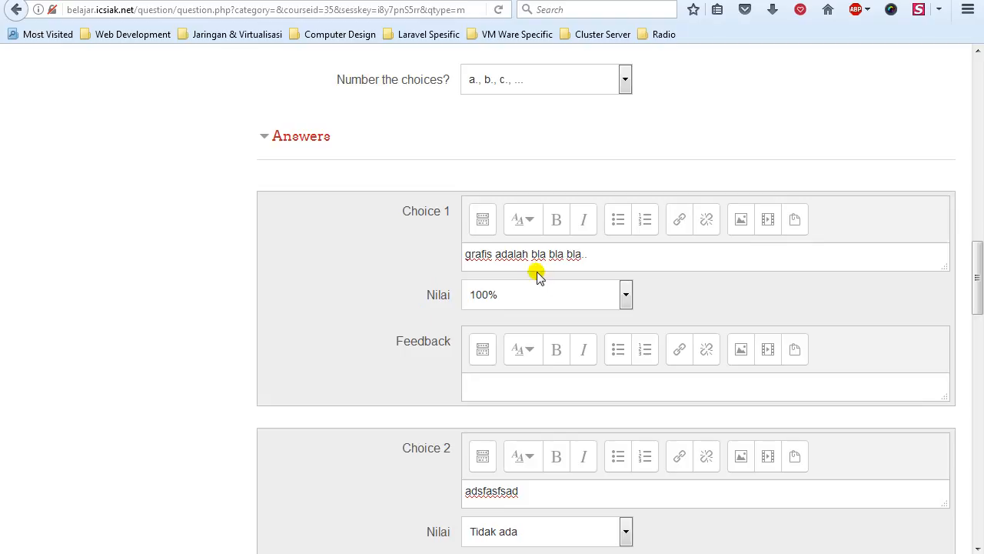
pyautogui.moveTo(646, 254); pyautogui.dragTo(463, 252)
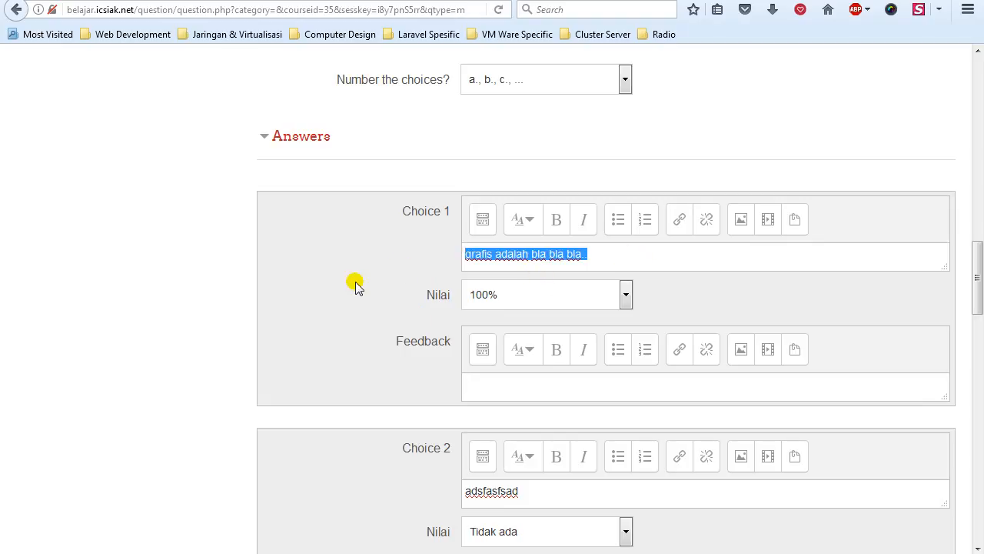
# Expand the Multiple tries section and examine its penalty and hint settings.
pyautogui.scroll(-12, 377, 279)
pyautogui.scroll(-7, 553, 326)
pyautogui.click(278, 208)
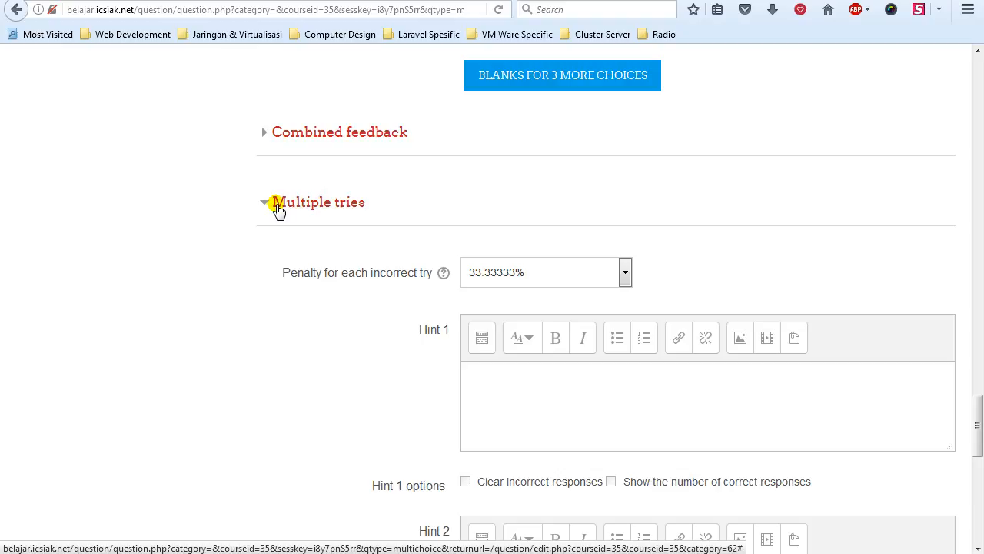
pyautogui.scroll(-5, 184, 265)
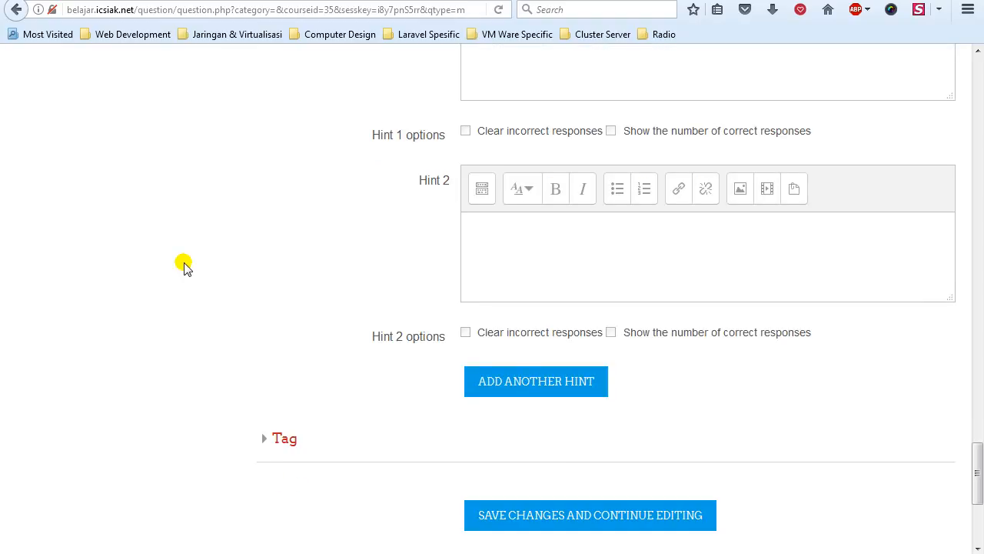
pyautogui.scroll(4, 185, 265)
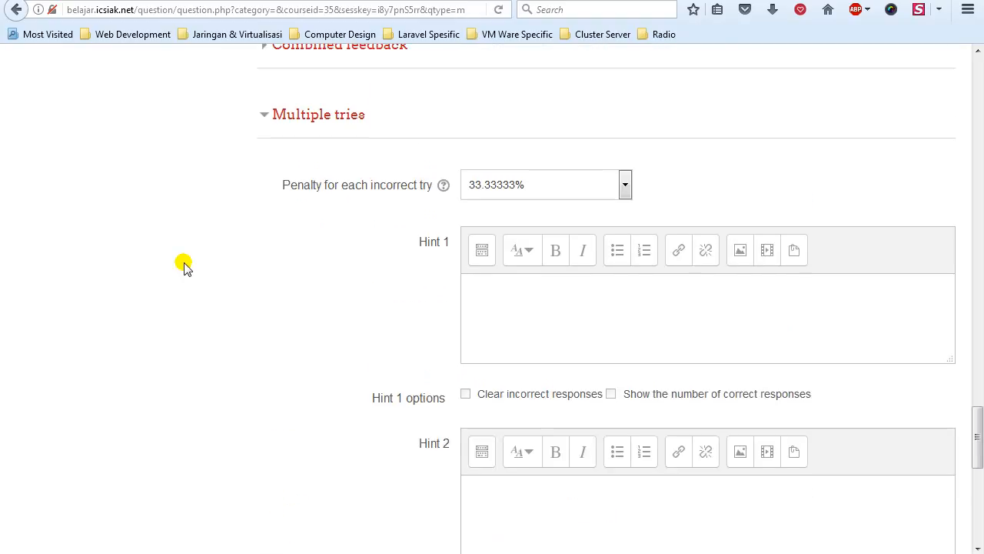
# Collapse the Multiple tries section and review the question's category, name and text in the general settings.
pyautogui.click(265, 120)
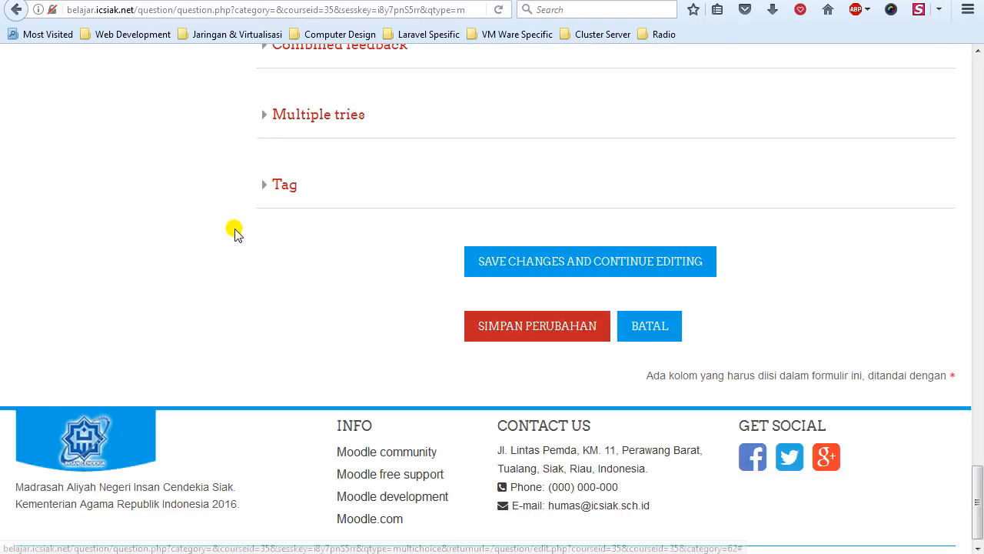
pyautogui.scroll(5, 236, 227)
pyautogui.scroll(20, 236, 230)
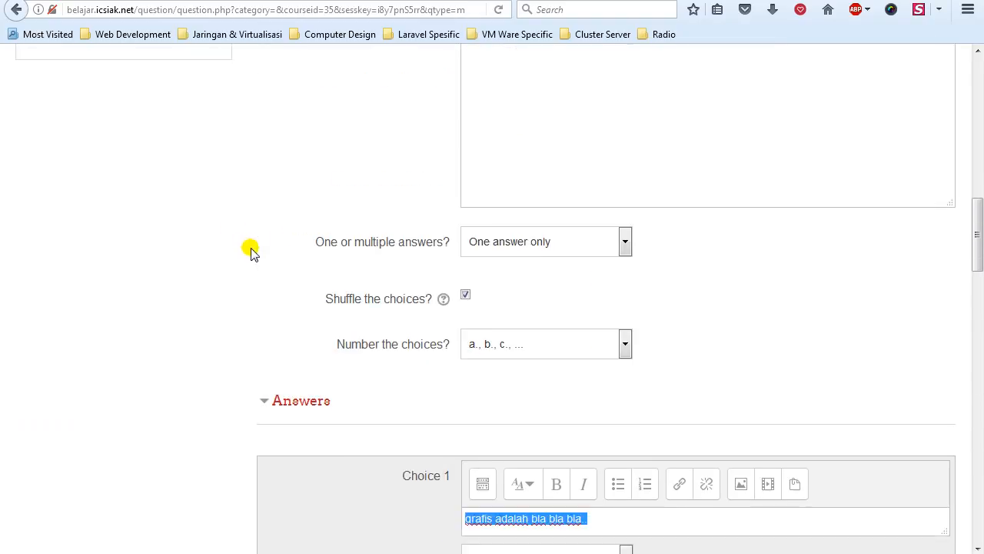
pyautogui.scroll(-5, 338, 208)
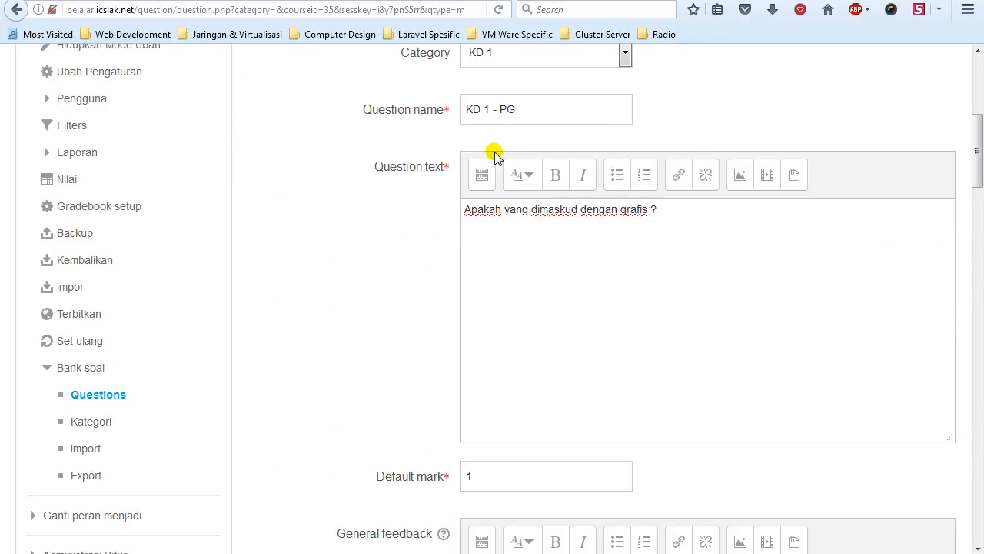
pyautogui.scroll(2, 462, 161)
pyautogui.click(584, 227)
pyautogui.click(766, 213)
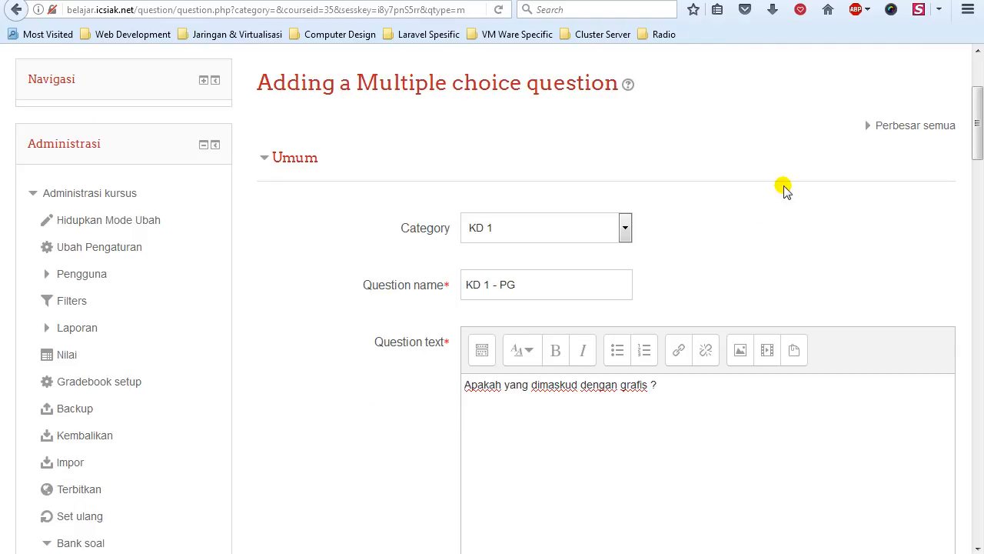
# Extend the question name with a sequence number so it reads "KD 1 - PG - 01".
pyautogui.moveTo(531, 280); pyautogui.dragTo(466, 282)
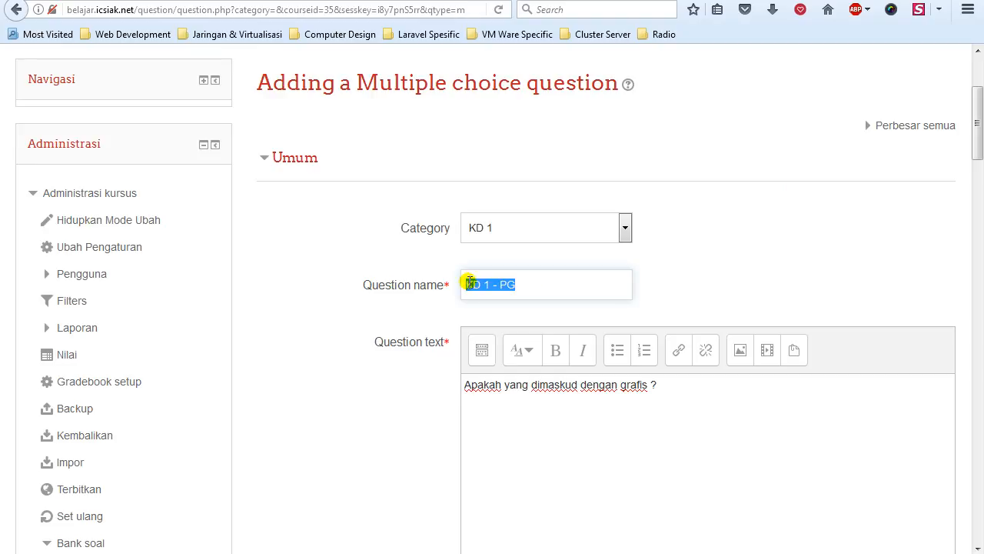
pyautogui.click(517, 280)
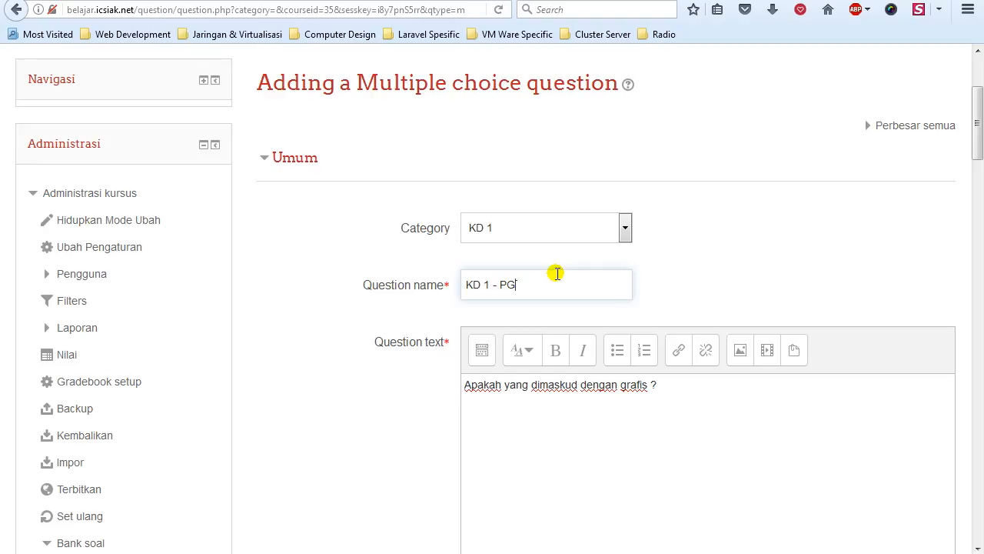
pyautogui.moveTo(528, 281); pyautogui.dragTo(467, 280)
pyautogui.click(539, 281)
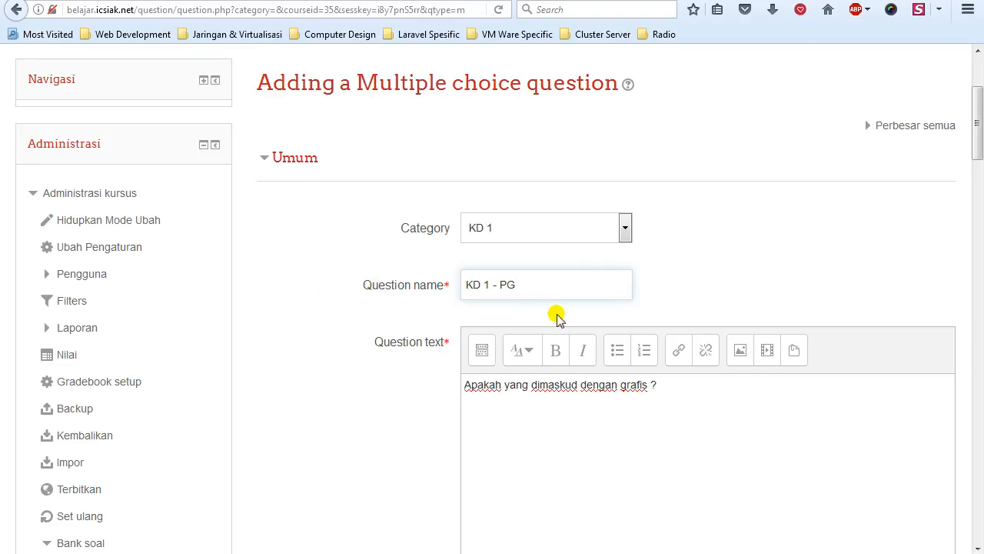
pyautogui.write('- 01')
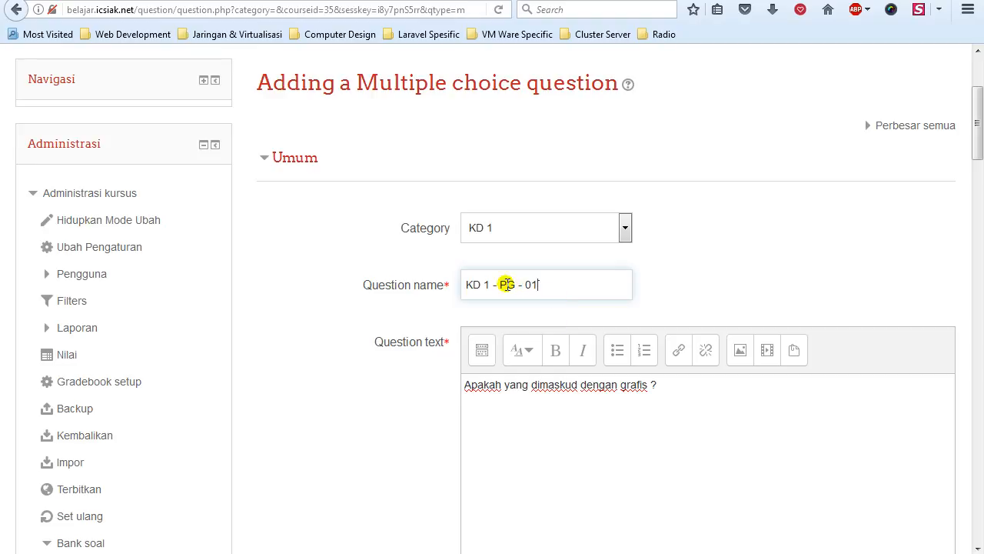
pyautogui.moveTo(487, 282); pyautogui.dragTo(463, 284)
pyautogui.click(358, 316)
# Review the question text, the answer settings and the answer text of Choice 1.
pyautogui.scroll(-6, 357, 316)
pyautogui.moveTo(657, 123); pyautogui.dragTo(467, 127)
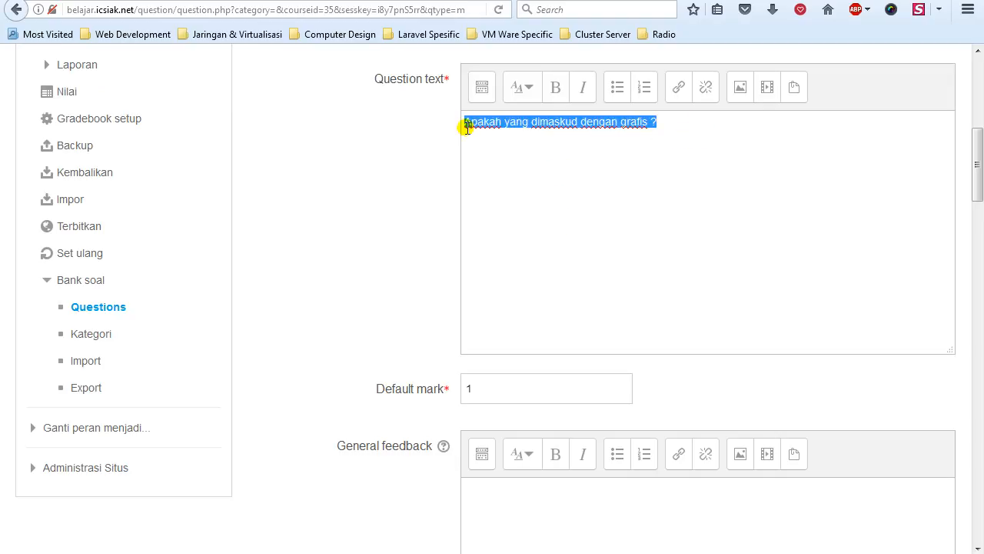
pyautogui.scroll(-5, 325, 213)
pyautogui.scroll(-4, 528, 179)
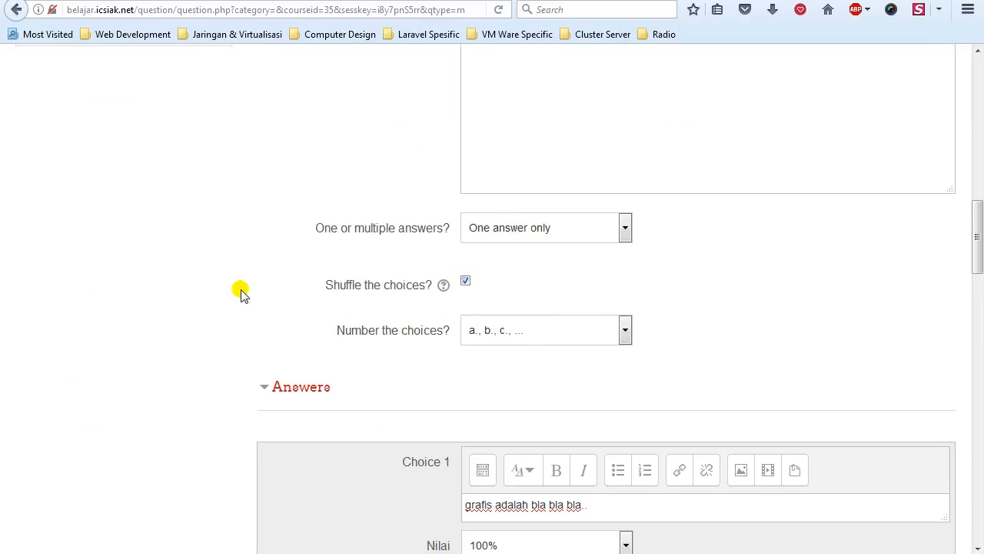
pyautogui.scroll(-3, 241, 294)
pyautogui.click(283, 140)
pyautogui.click(286, 142)
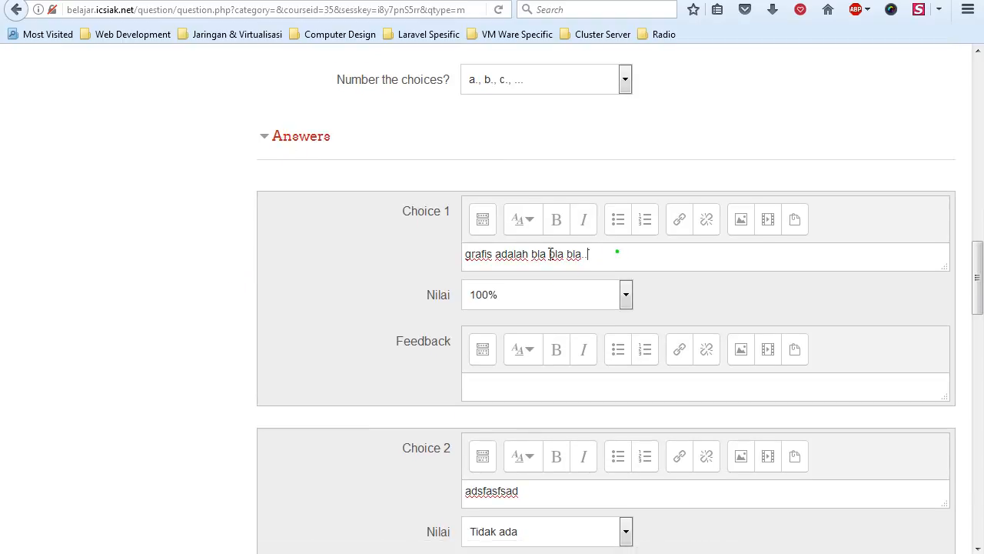
pyautogui.moveTo(618, 253); pyautogui.dragTo(433, 252)
# Check that Choice 1 is graded 100% and Choice 2 is graded "Tidak ada".
pyautogui.click(560, 296)
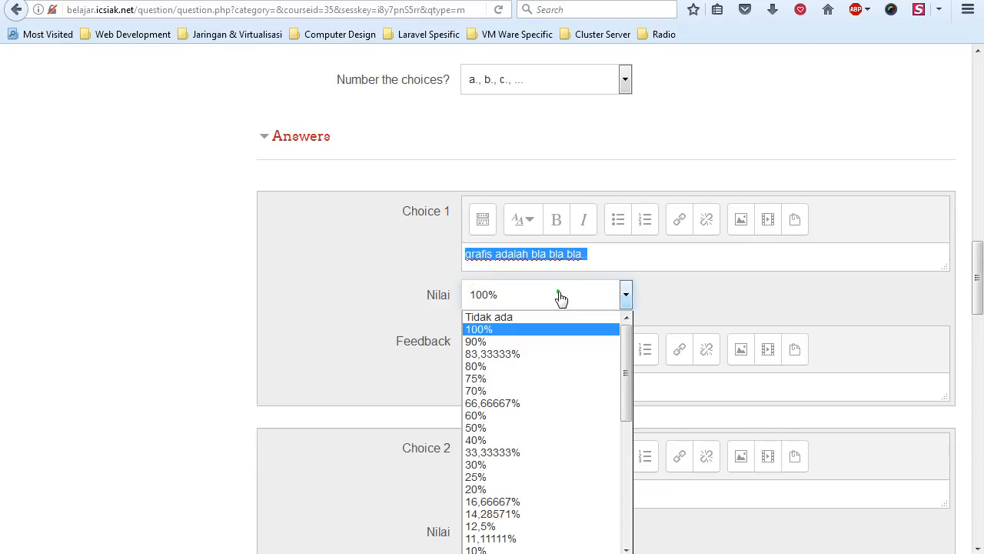
pyautogui.click(562, 329)
pyautogui.click(317, 298)
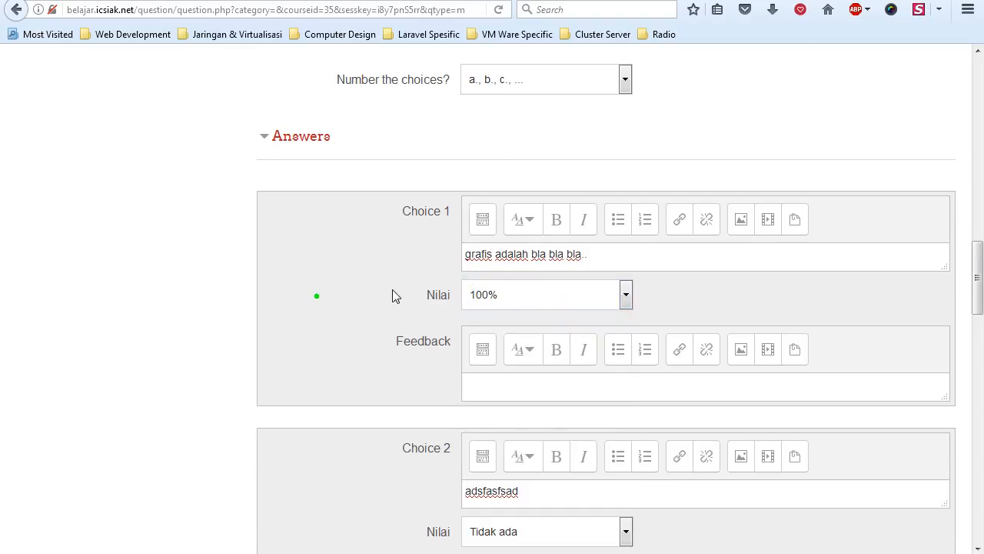
pyautogui.scroll(-3, 538, 241)
pyautogui.click(525, 283)
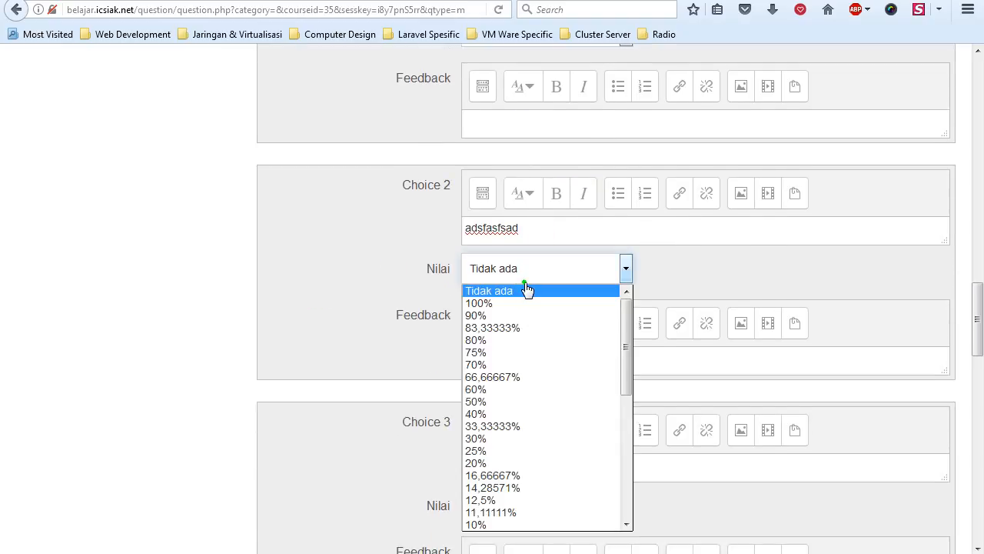
pyautogui.click(308, 269)
# Save the completed multiple choice question and return to the question bank list.
pyautogui.scroll(-10, 359, 265)
pyautogui.scroll(-5, 359, 262)
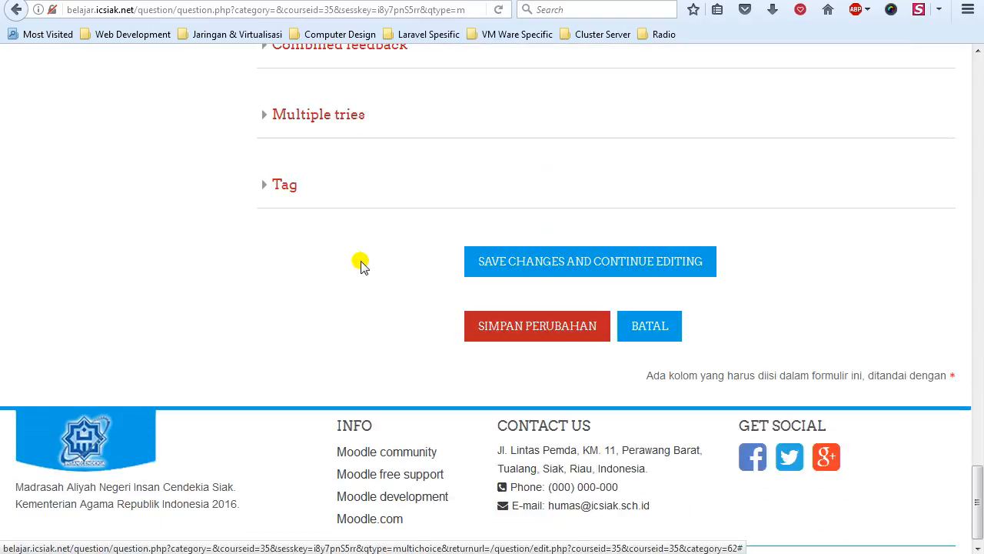
pyautogui.click(512, 321)
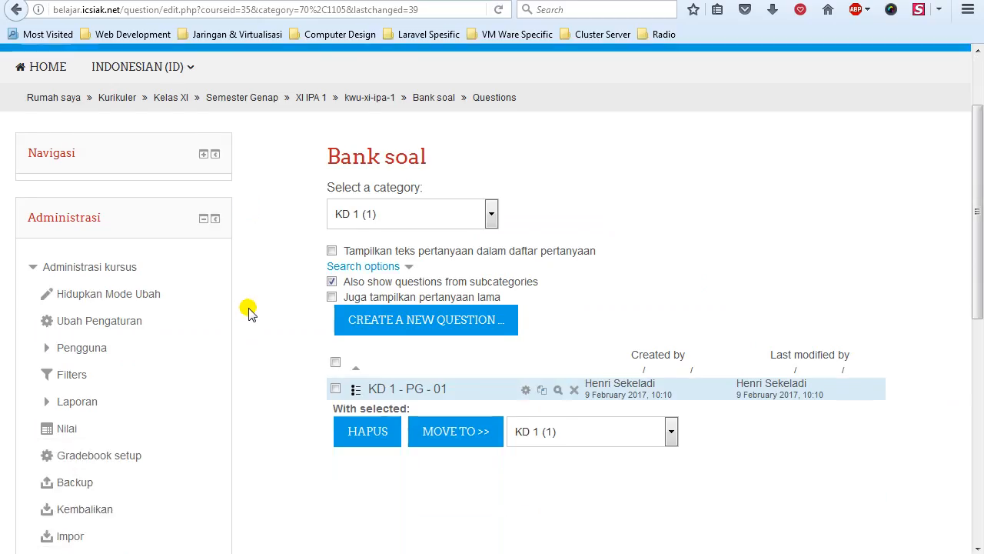
pyautogui.scroll(2, 249, 311)
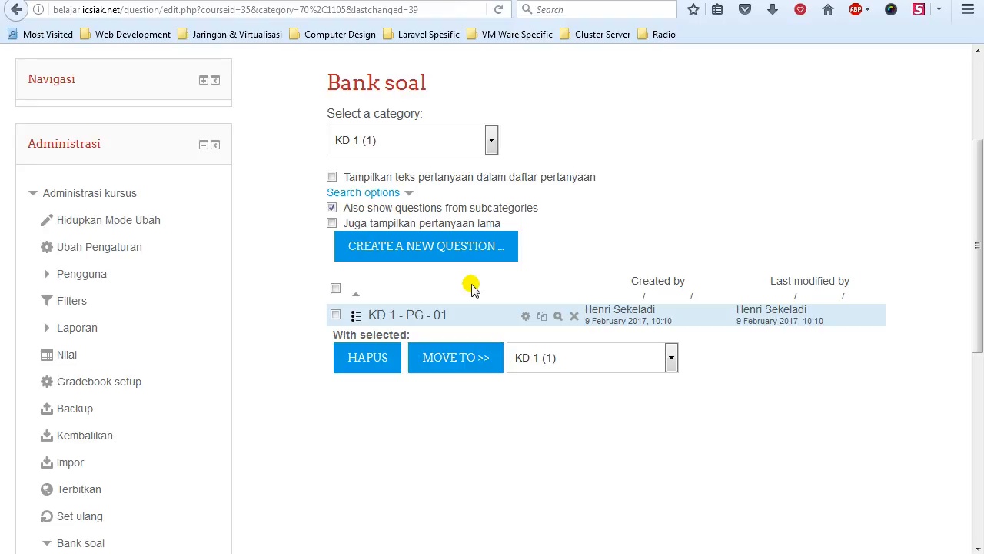
# Switch the question bank list to the "Default for kwu-xi-ipa-1" category.
pyautogui.click(454, 261)
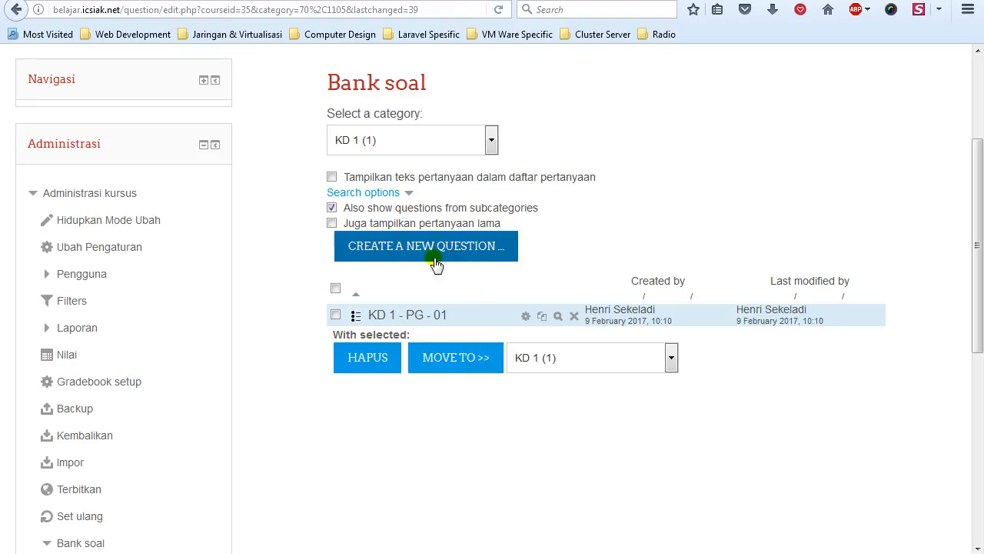
pyautogui.scroll(-5, 278, 382)
pyautogui.scroll(4, 278, 382)
pyautogui.scroll(-2, 281, 379)
pyautogui.scroll(5, 281, 377)
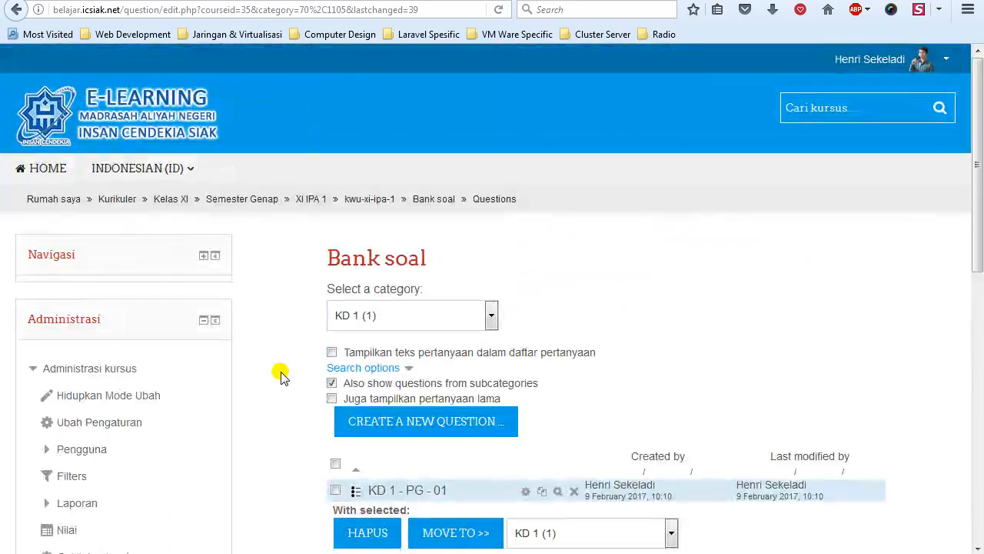
pyautogui.click(411, 315)
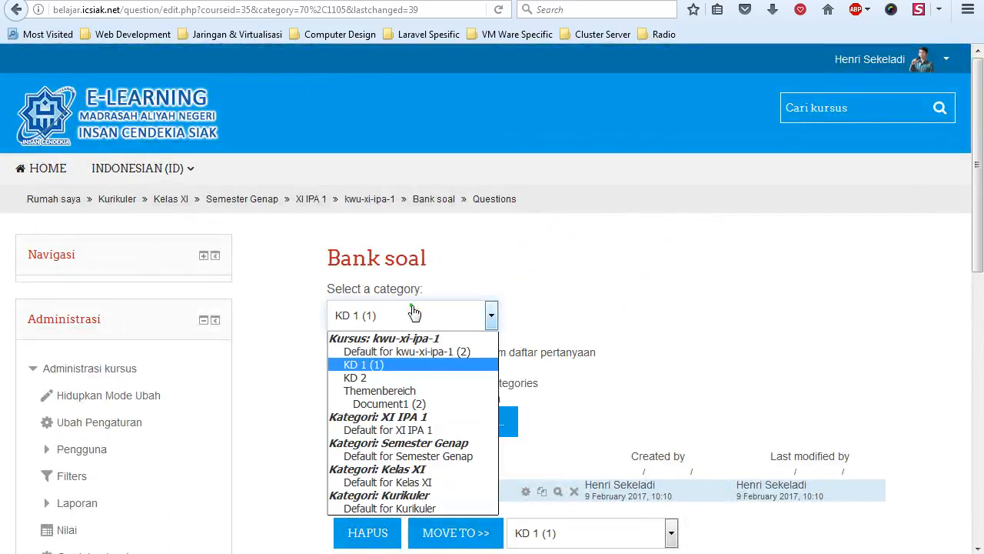
pyautogui.click(420, 351)
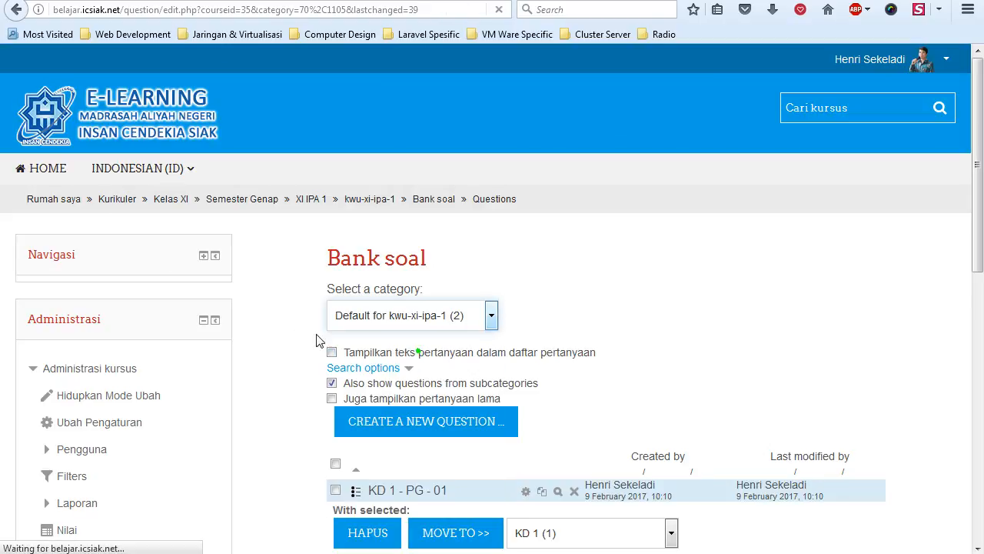
# Open the question bank's category management page and review the categories of each context.
pyautogui.scroll(-3, 266, 326)
pyautogui.scroll(-3, 266, 326)
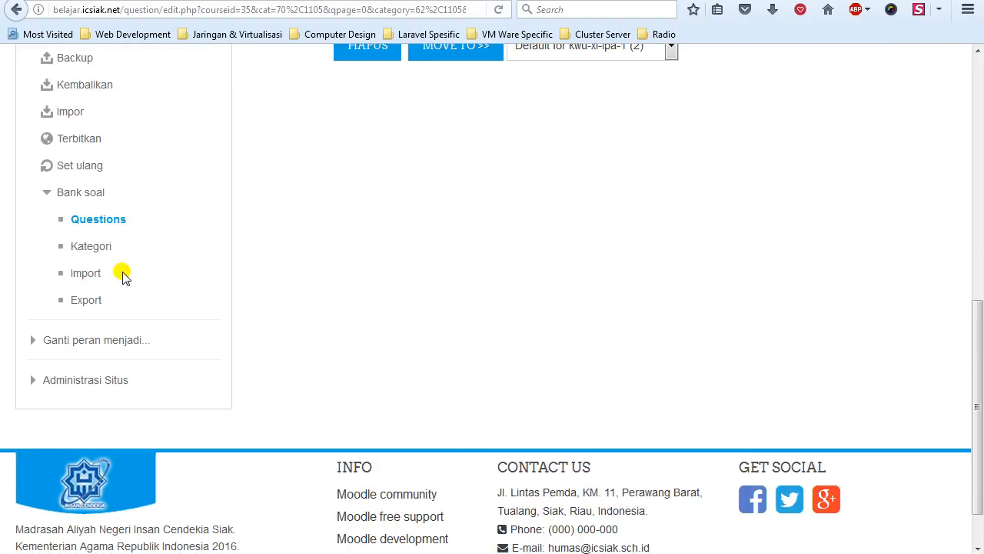
pyautogui.click(92, 247)
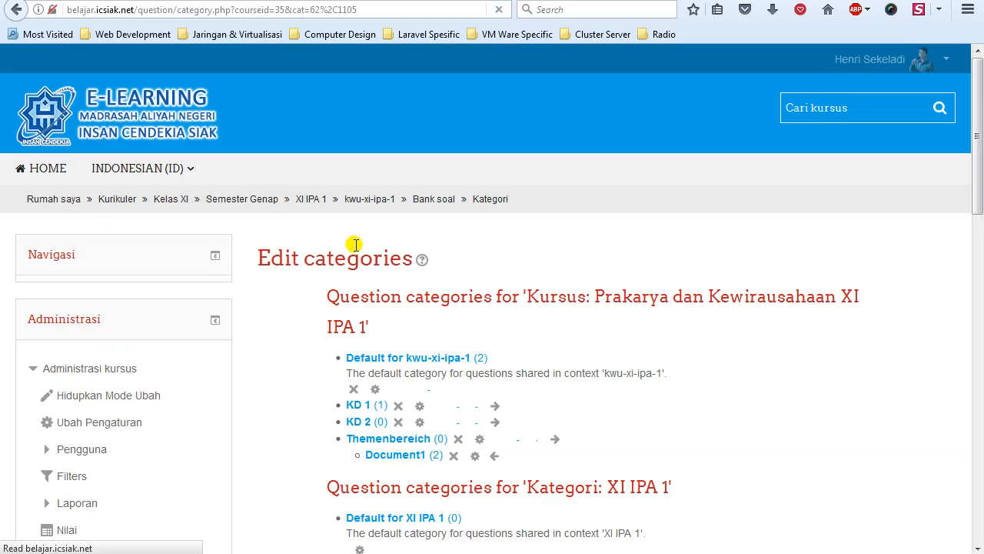
pyautogui.scroll(-2, 297, 318)
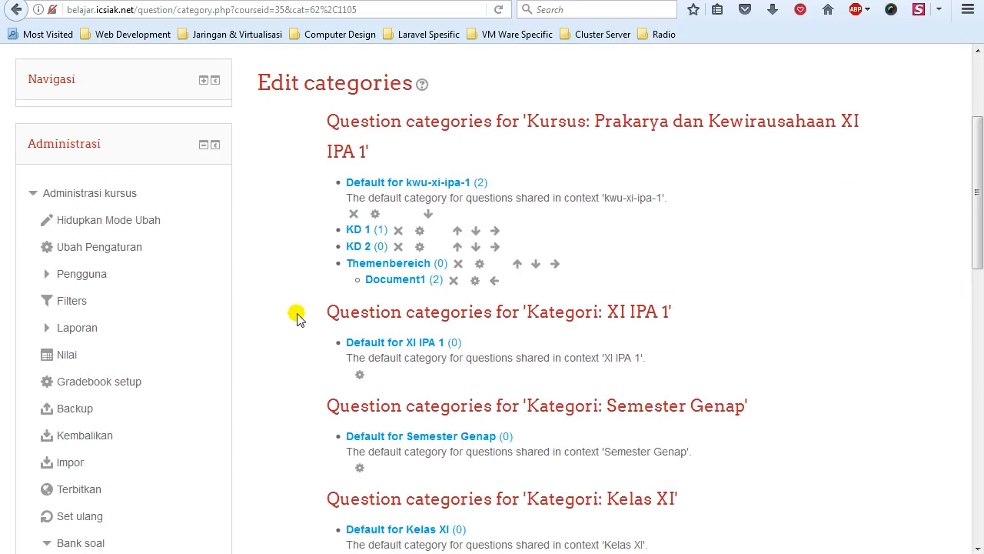
pyautogui.scroll(-4, 297, 318)
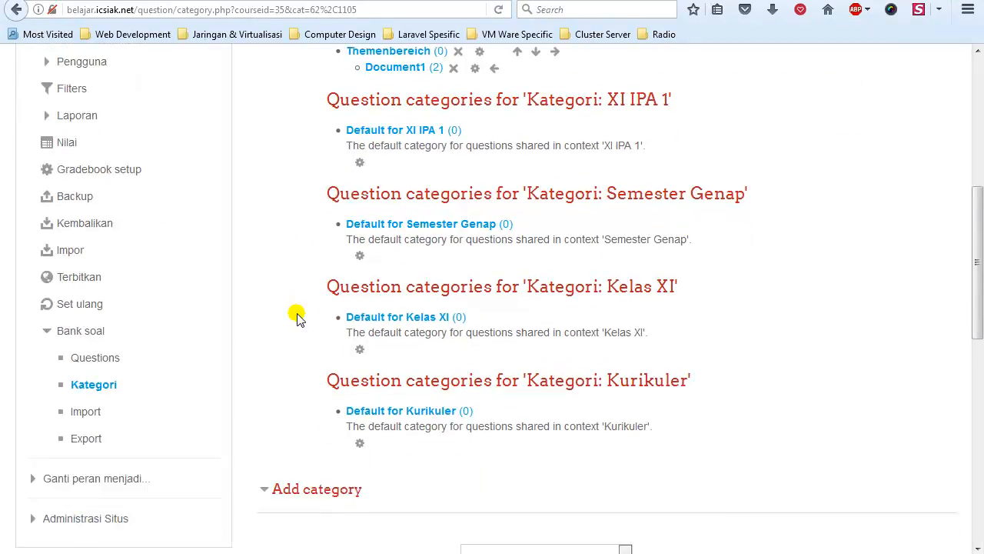
# Return to the question bank's question list and examine the questions in the default course category.
pyautogui.click(101, 308)
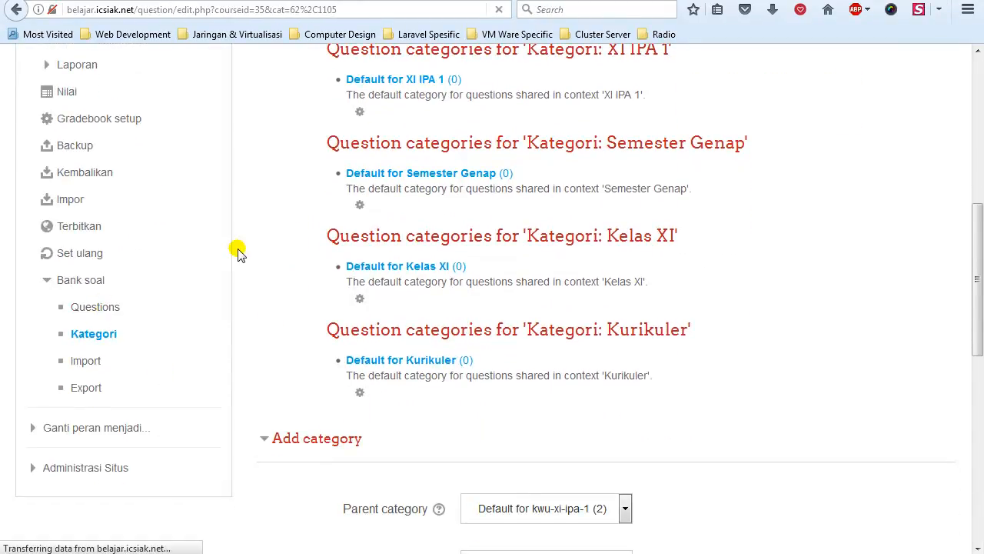
pyautogui.scroll(-3, 254, 323)
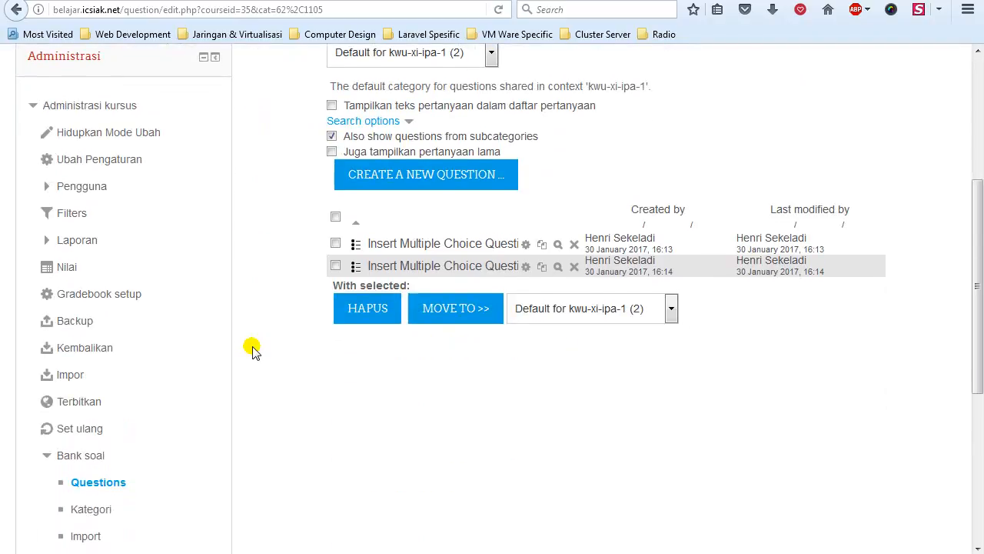
pyautogui.scroll(-4, 254, 348)
pyautogui.scroll(7, 254, 349)
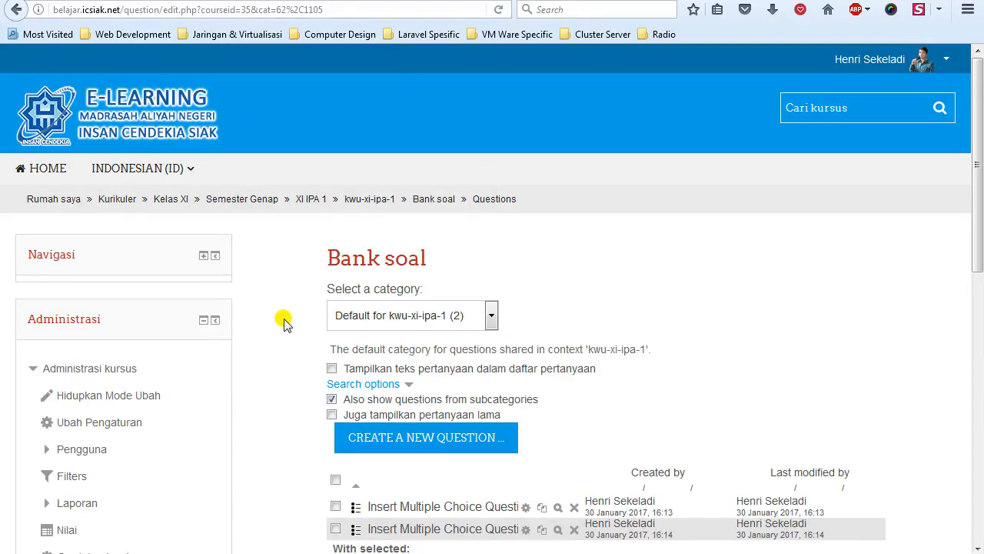
pyautogui.scroll(-2, 266, 333)
pyautogui.scroll(3, 259, 336)
pyautogui.scroll(-6, 265, 334)
pyautogui.scroll(6, 273, 332)
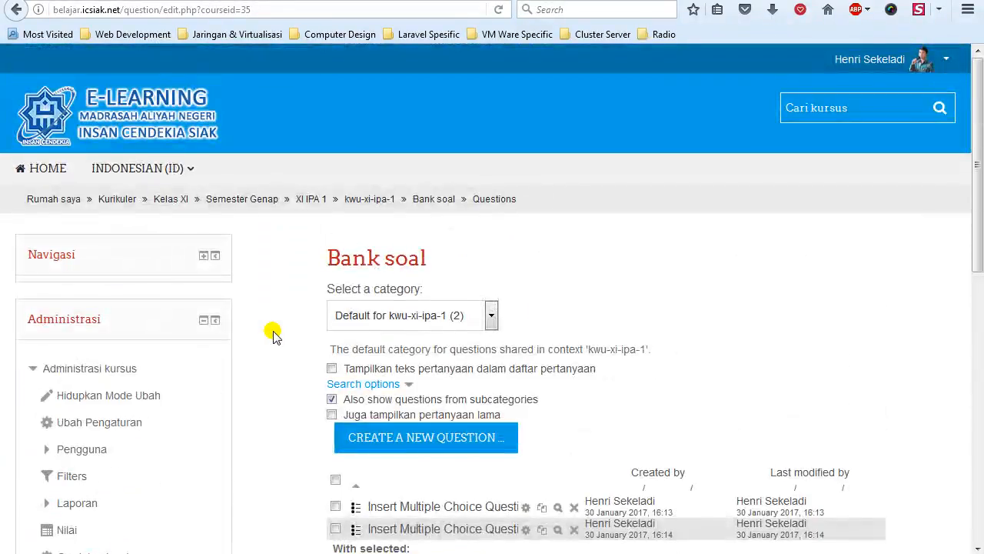